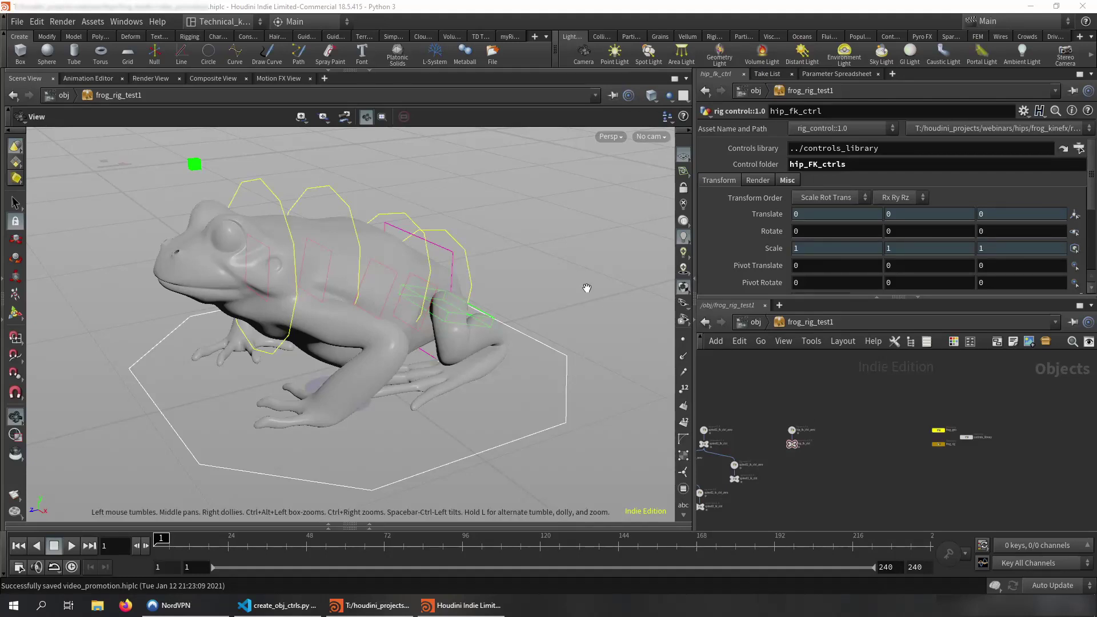
Examine the frog's rig controls from several angles along with the control nodes inside the frog_rig_test1 asset.
drag(586, 288, 548, 267)
right_drag(548, 267, 644, 346)
drag(644, 347, 553, 318)
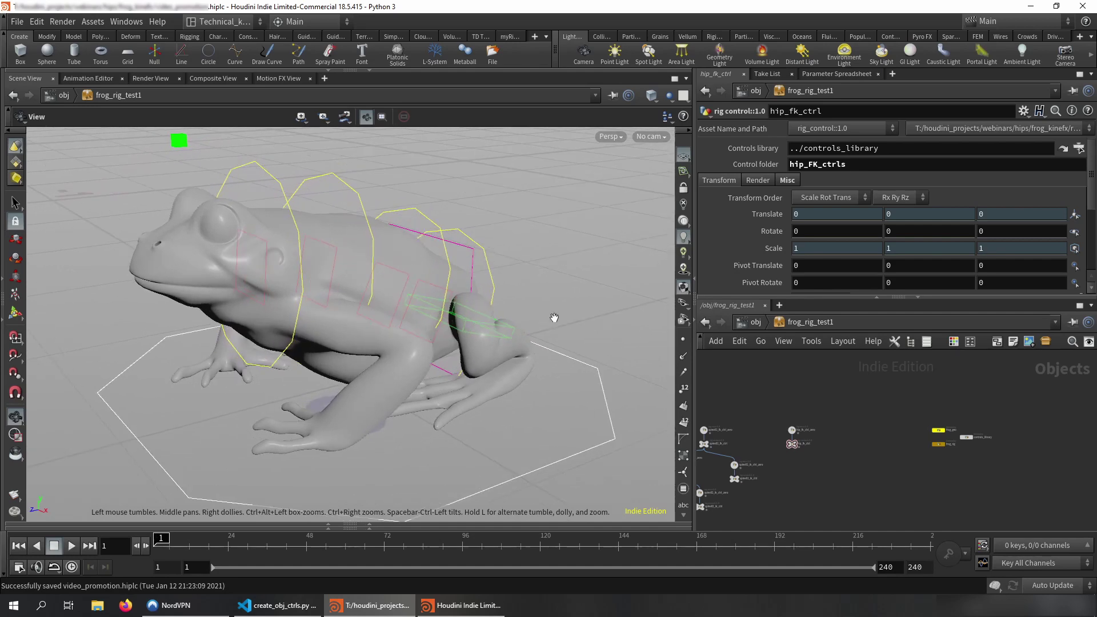
drag(558, 306, 519, 332)
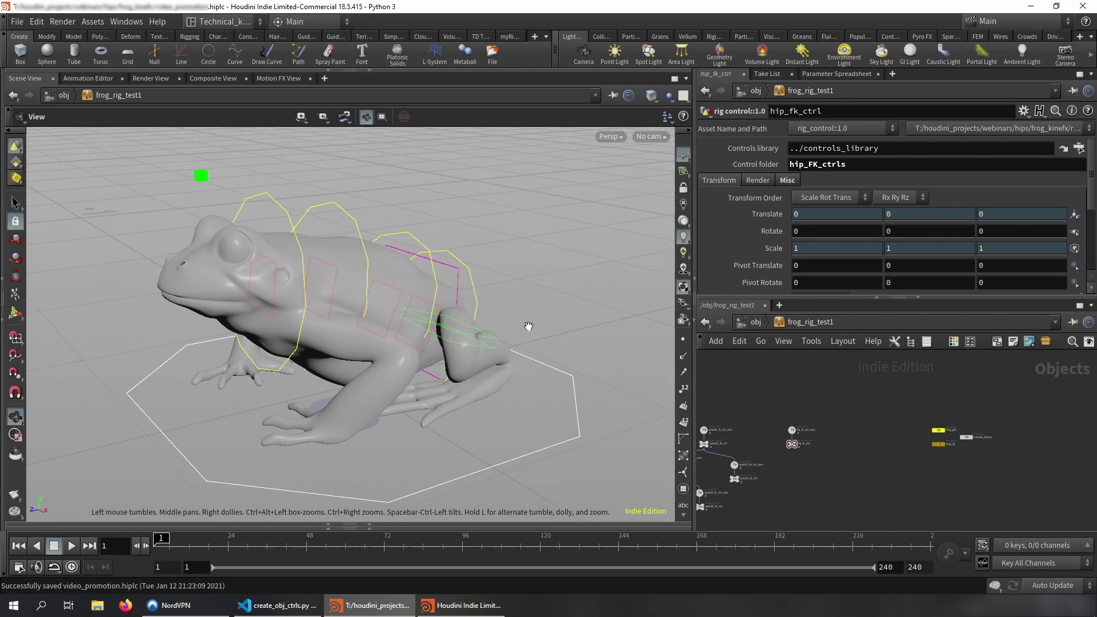
drag(465, 293, 484, 311)
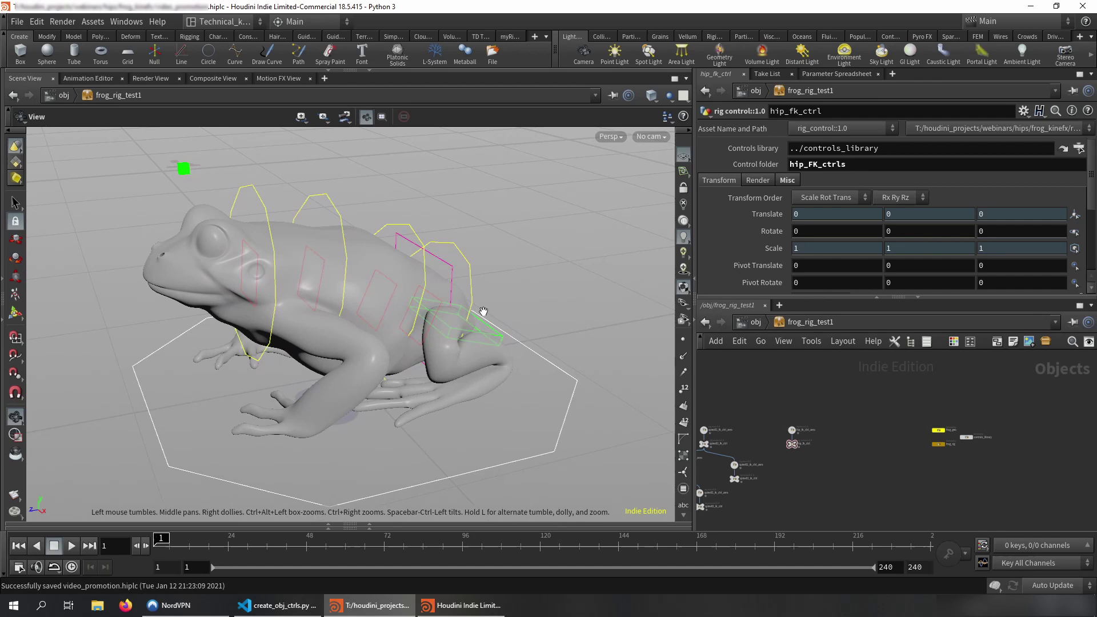
right_drag(483, 311, 556, 328)
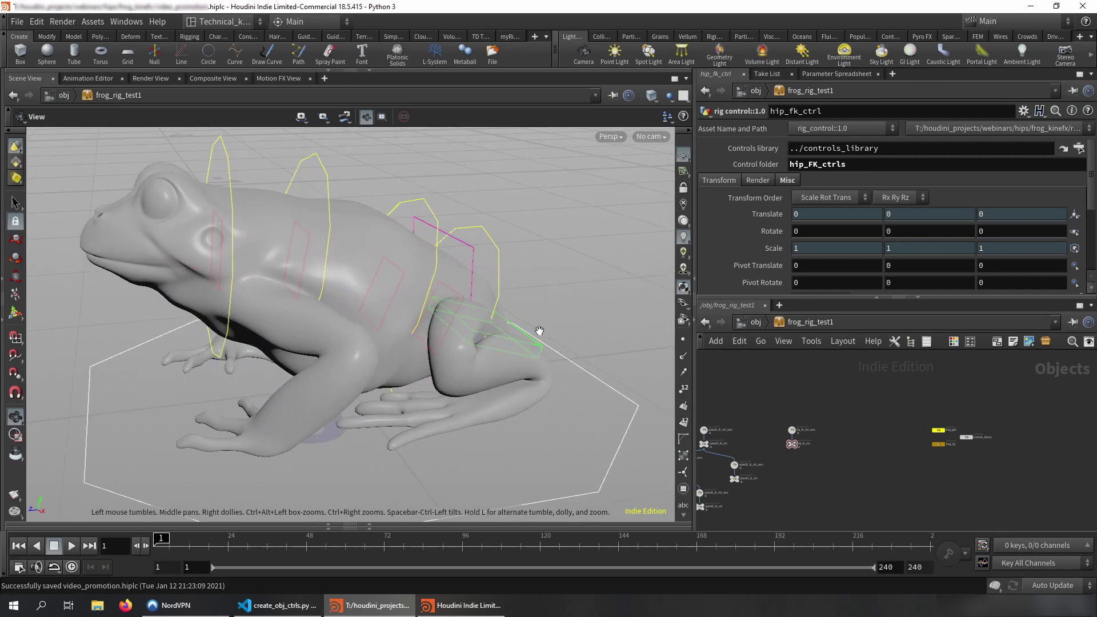
drag(544, 331, 557, 323)
middle_drag(841, 466, 937, 471)
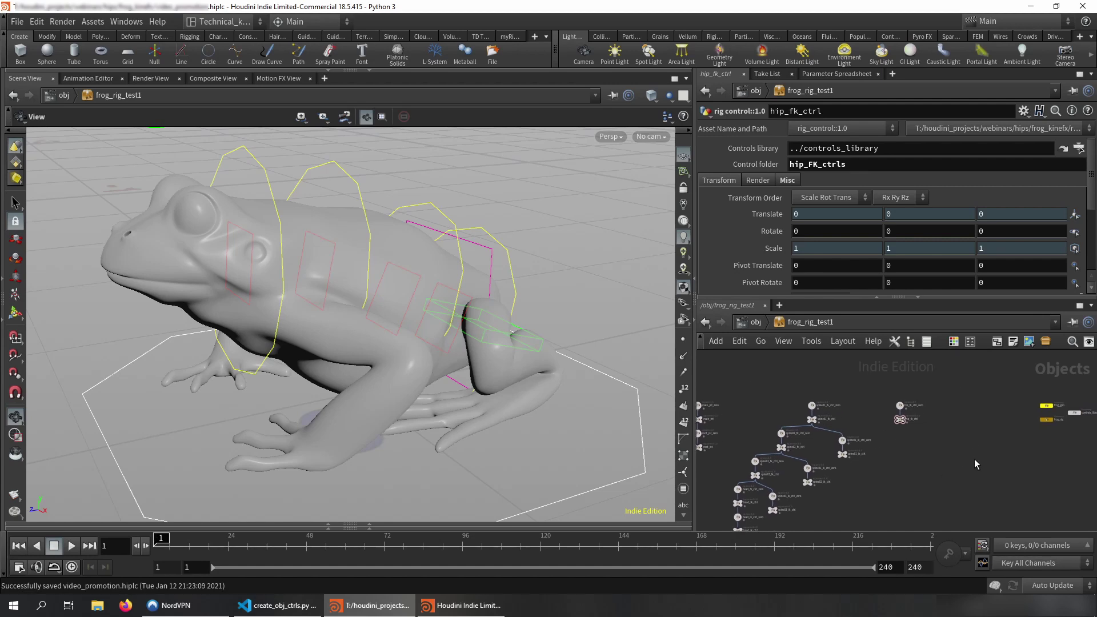
middle_drag(964, 433, 792, 441)
scroll(913, 452, up, 3)
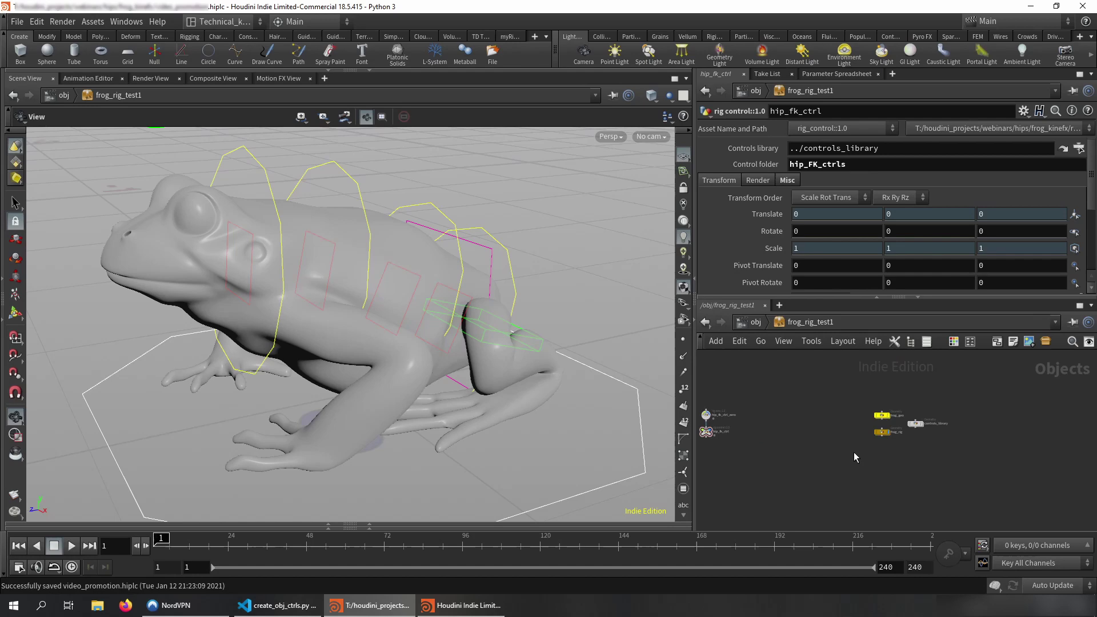
Return to the object level, activate the Select tool and deselect the frog rig asset.
key(u)
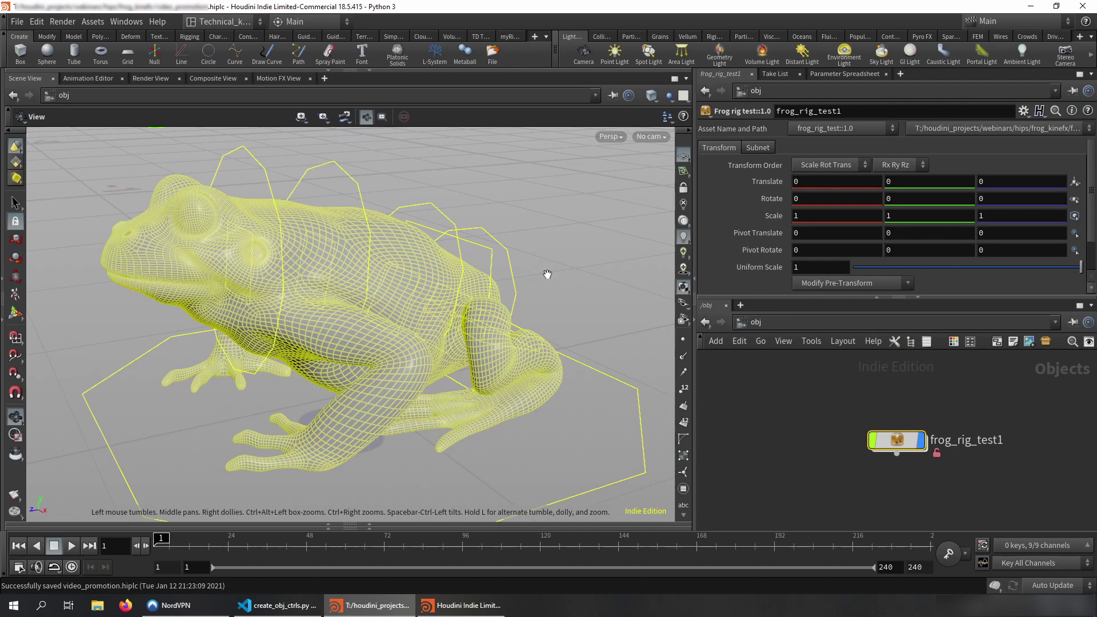
key(s)
click(588, 236)
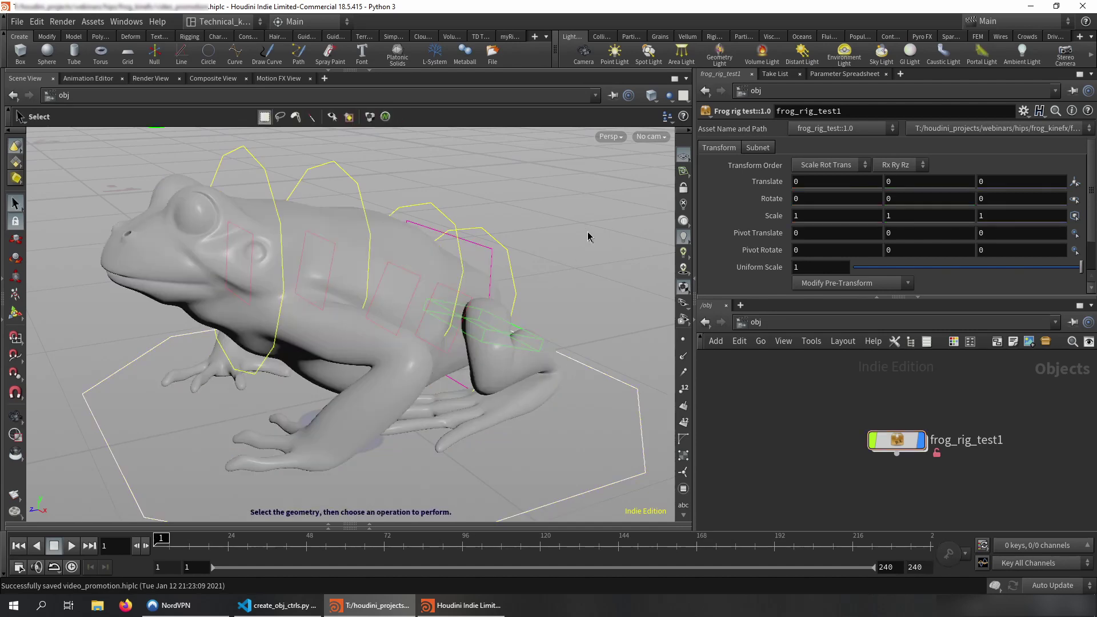
mouse_move(588, 236)
alt+mouse_down()
mouse_move(588, 267)
mouse_move(509, 271)
alt+mouse_up()
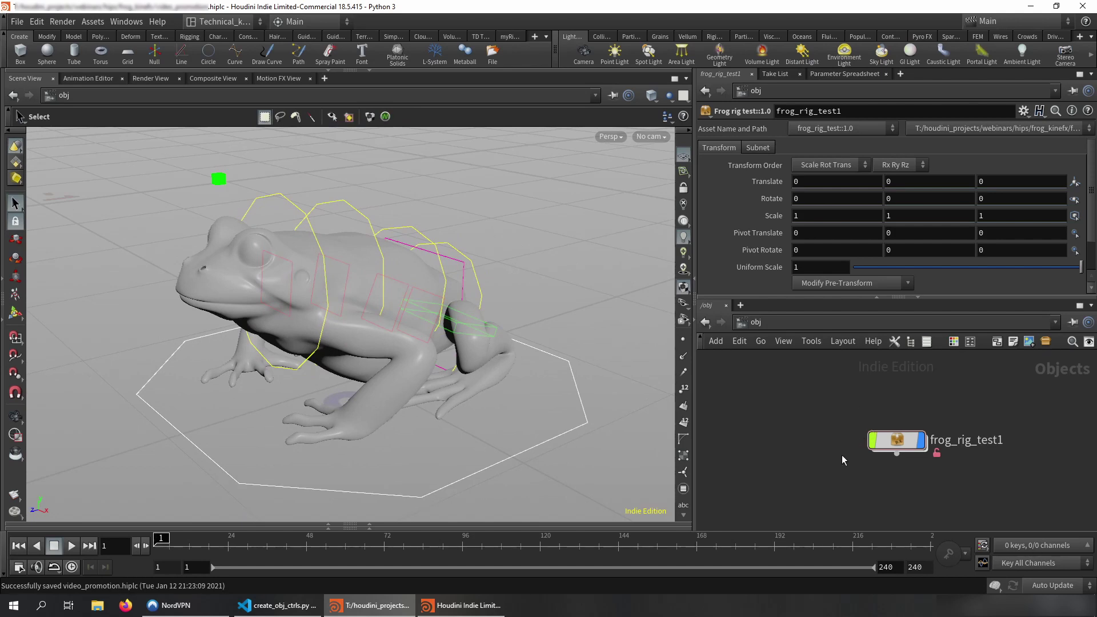
Enter the frog_rig_test1 asset and inspect the head_fk_ctrl node in its control hierarchy.
double_click(895, 441)
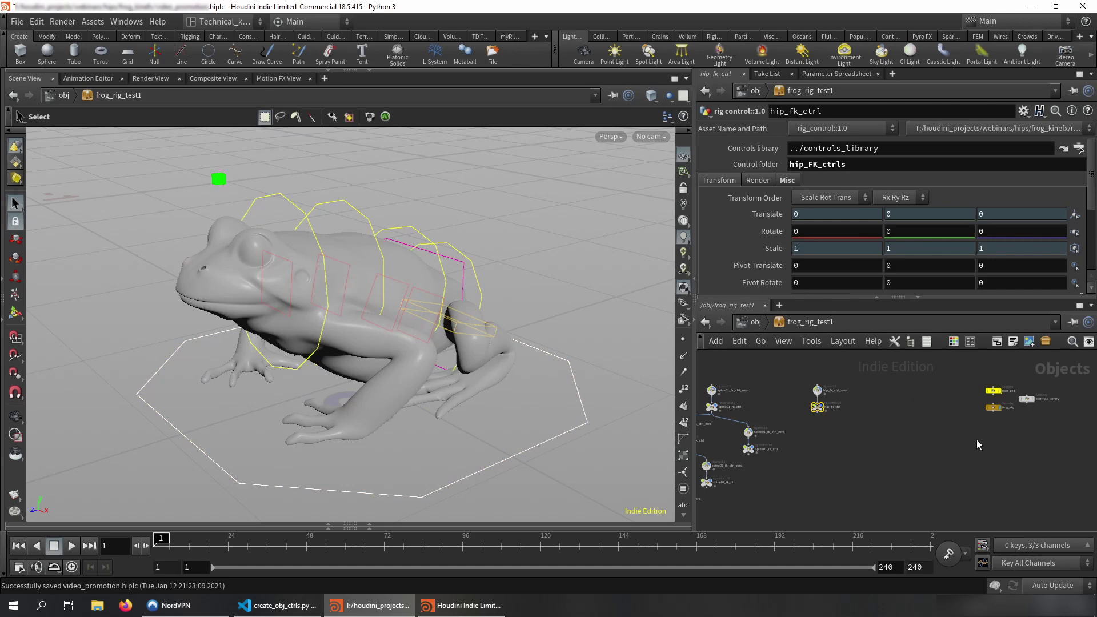
scroll(938, 448, down, 4)
scroll(943, 414, up, 5)
middle_drag(865, 470, 959, 440)
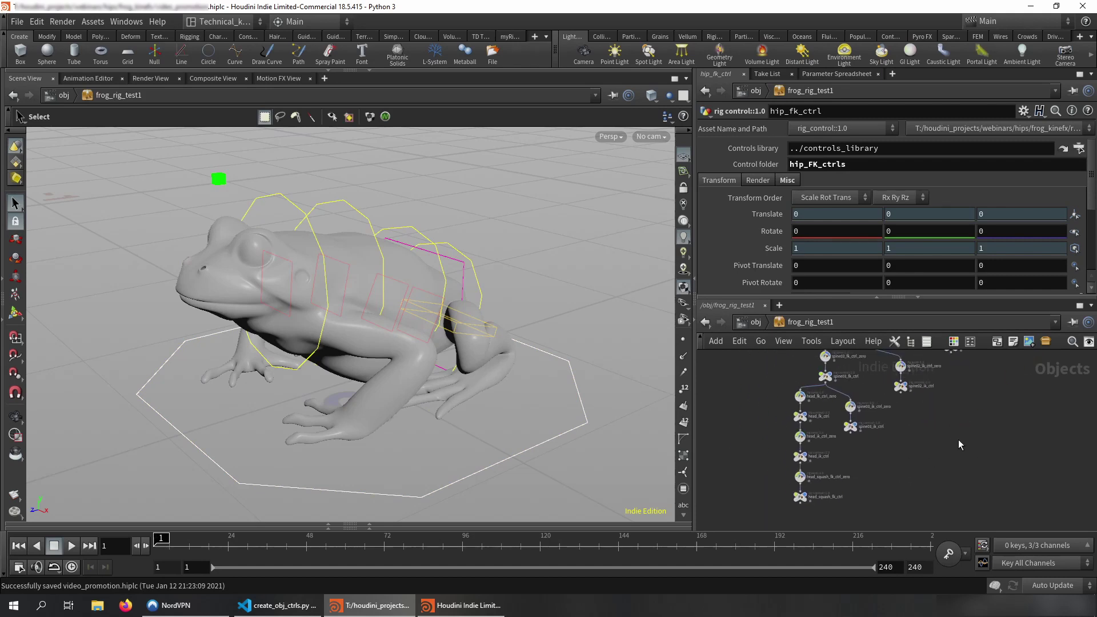
click(800, 416)
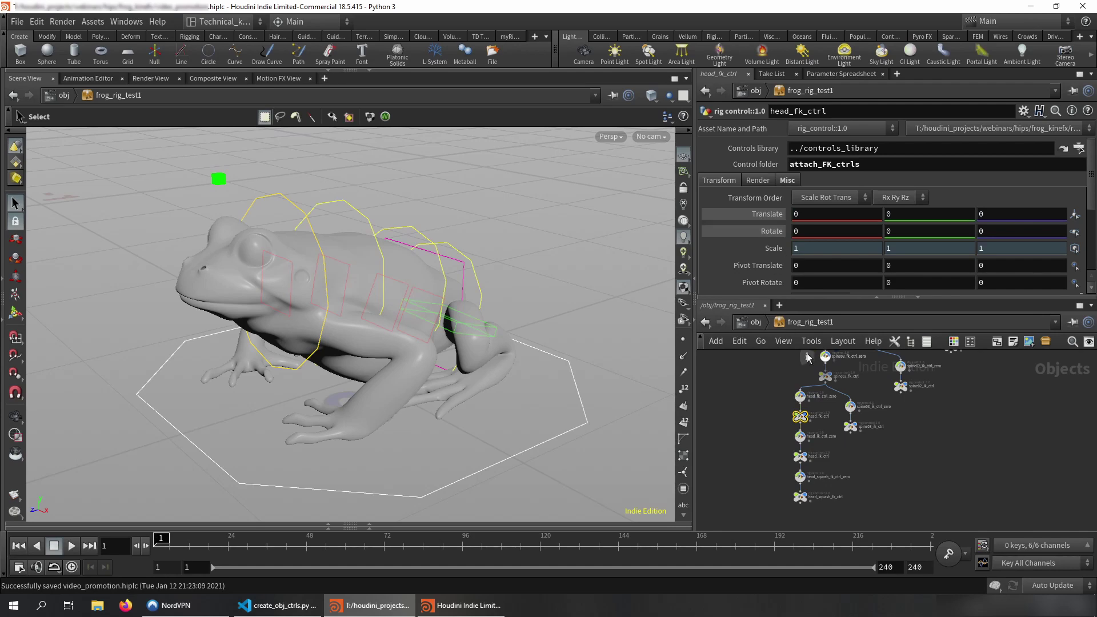
click(915, 467)
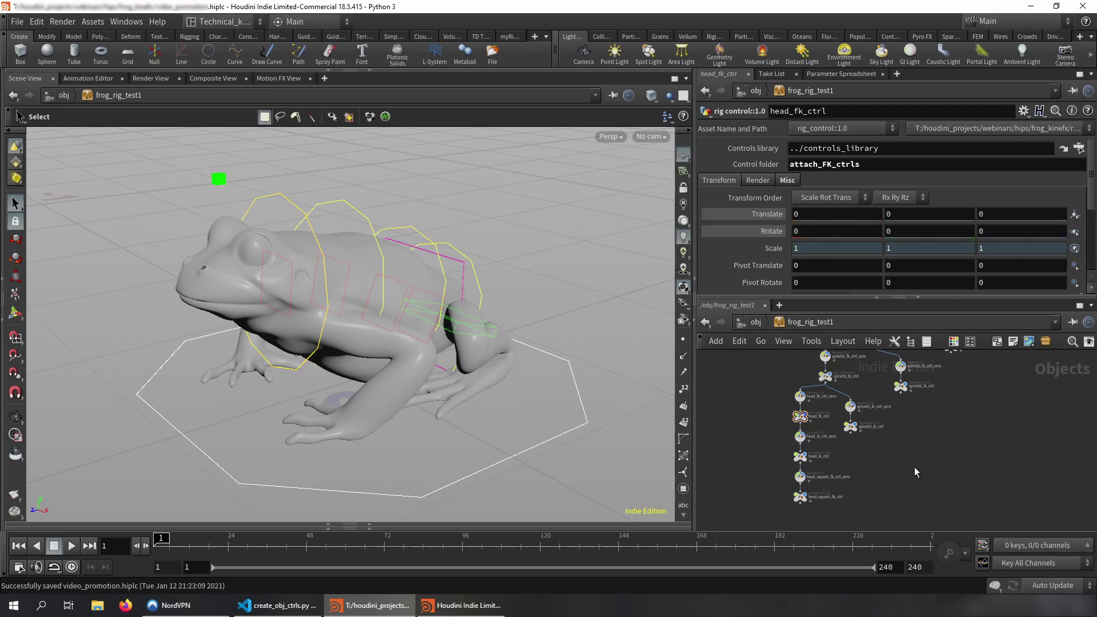
Go back up to the object level and view the frog rig with the asset deselected.
key(u)
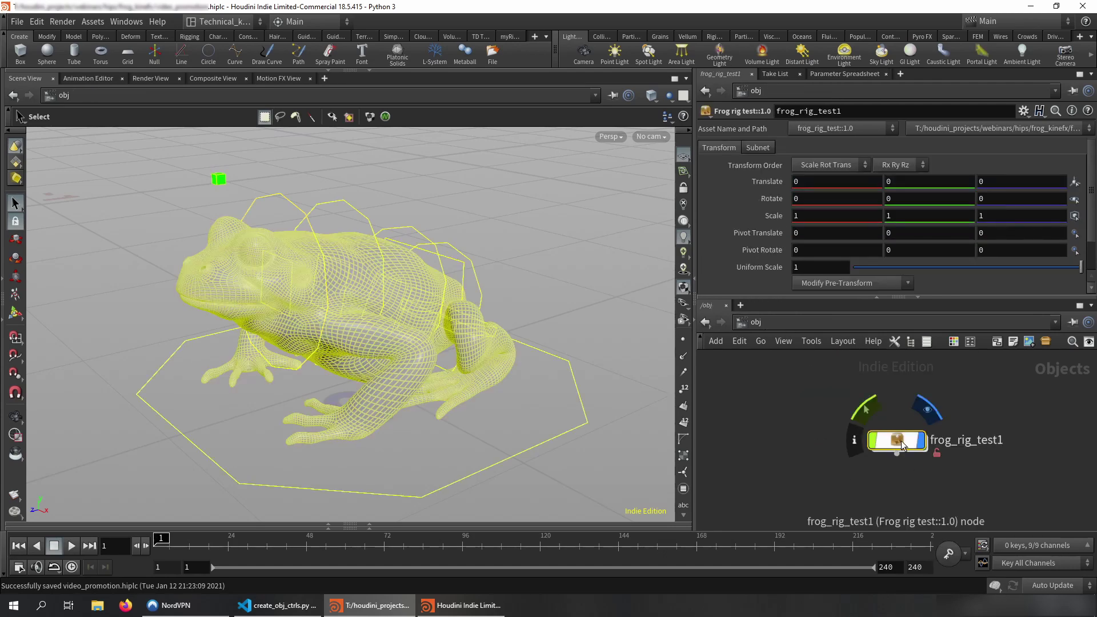
click(779, 447)
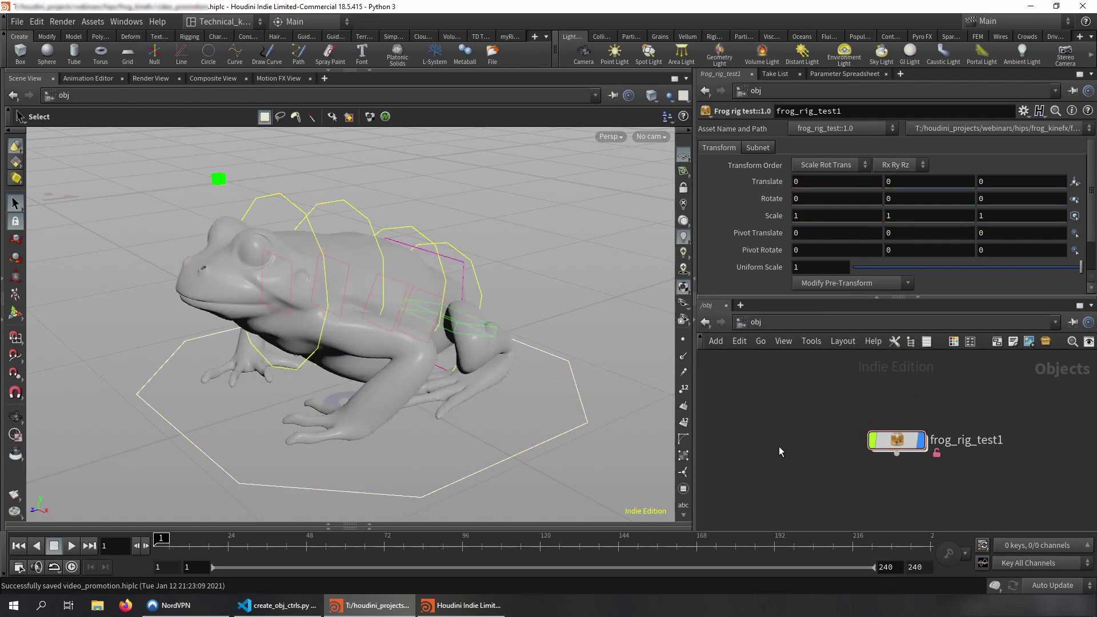
alt+drag(553, 272, 530, 282)
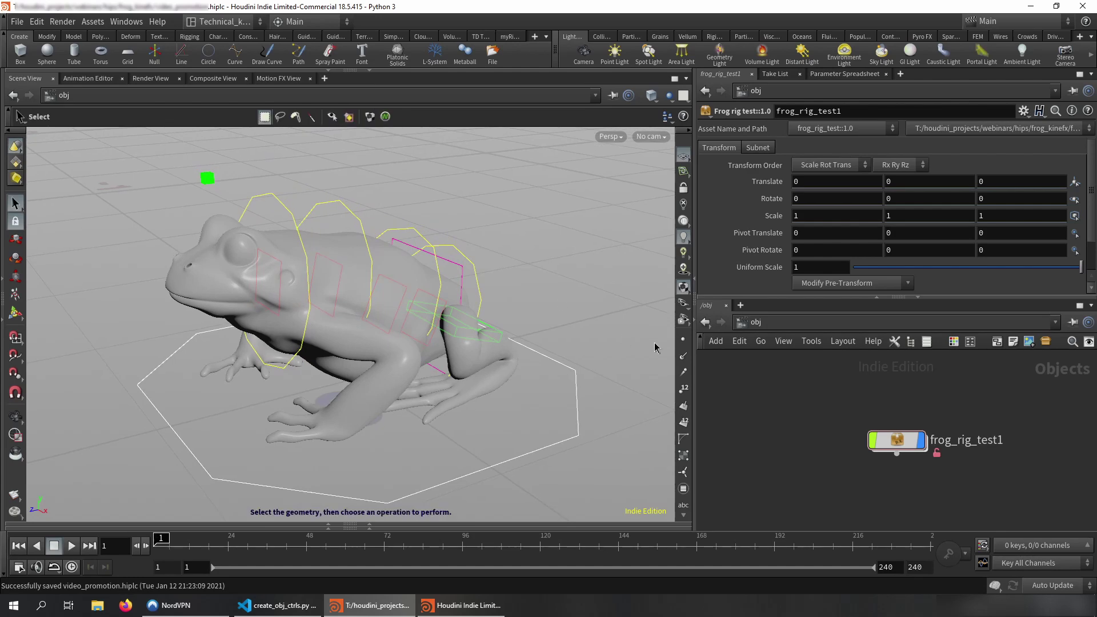
Re-enter frog_rig_test1, select all of its control and zero nodes to highlight them on the frog, and clear the selection.
double_click(902, 440)
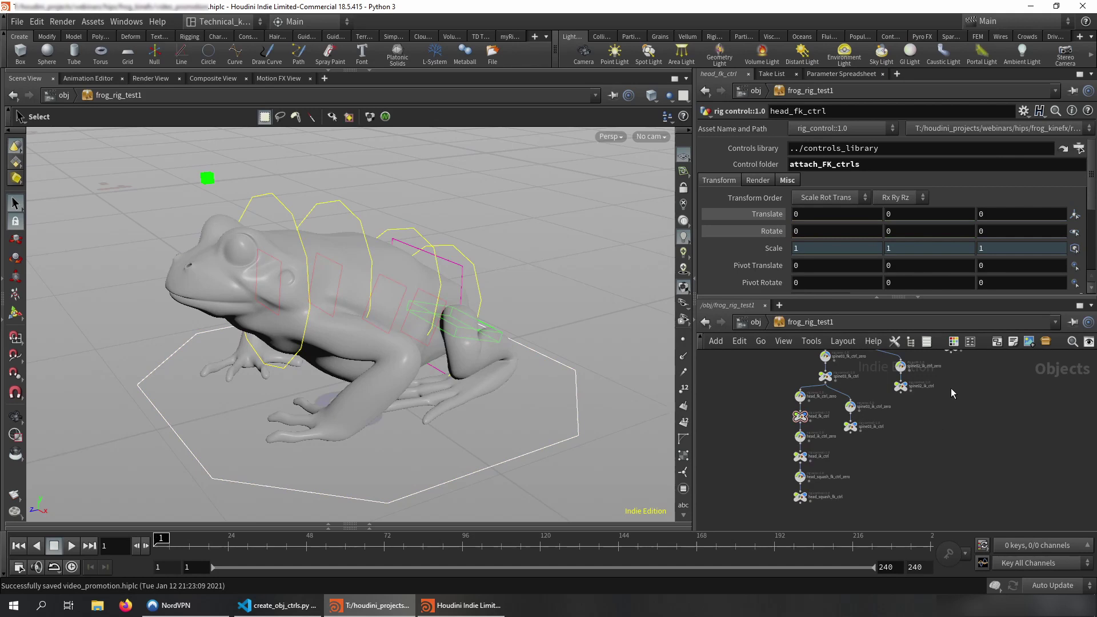
alt+middle_drag(951, 390, 876, 435)
scroll(913, 422, down, 3)
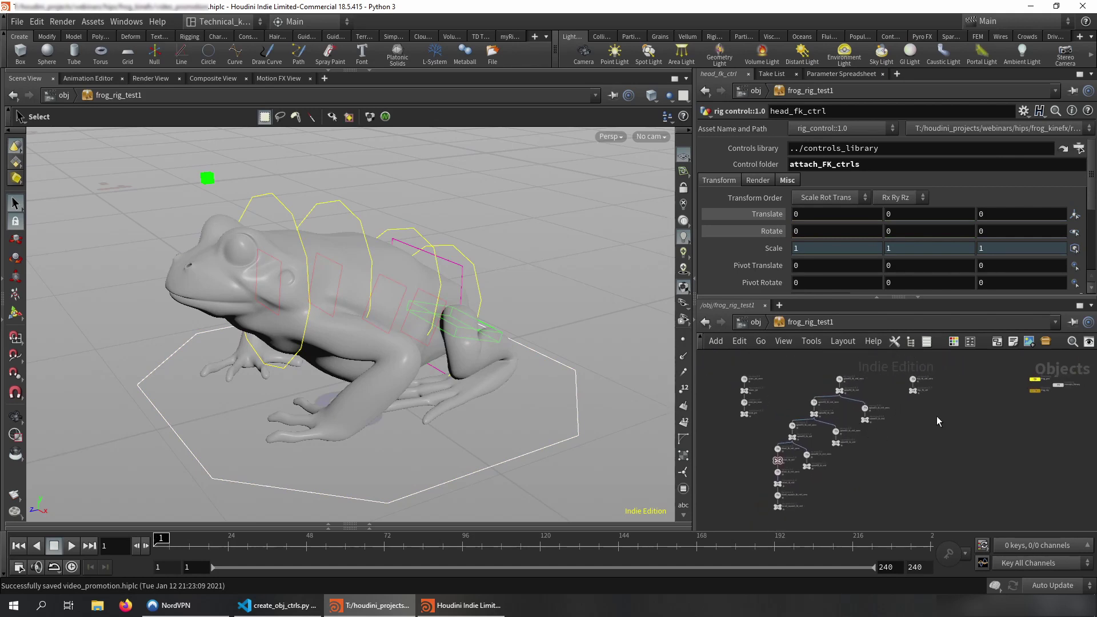
drag(955, 369, 740, 468)
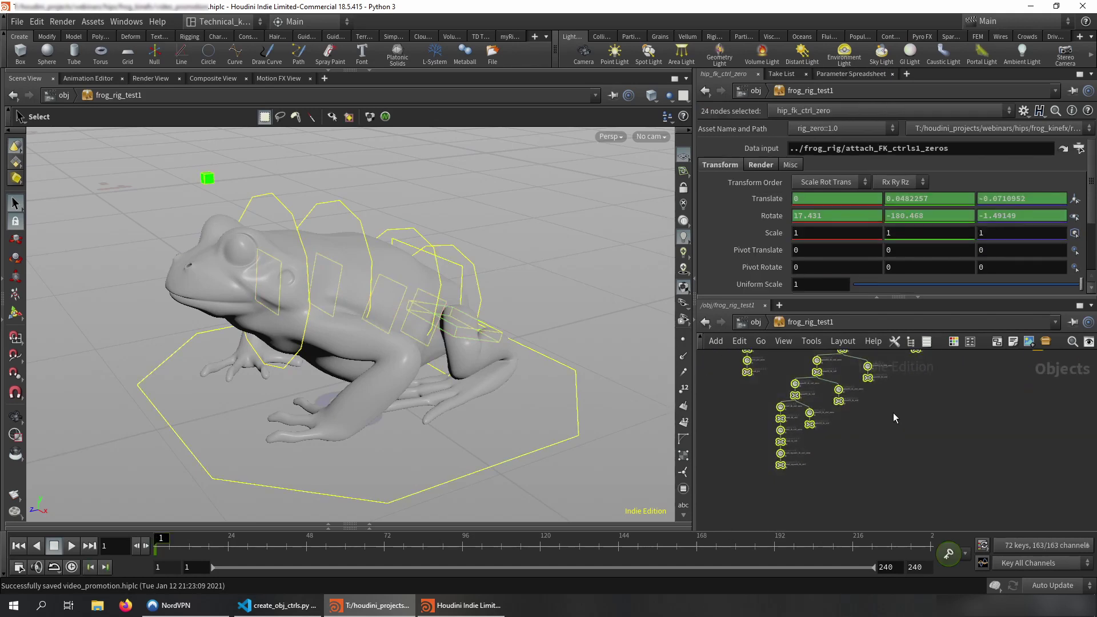
key(h)
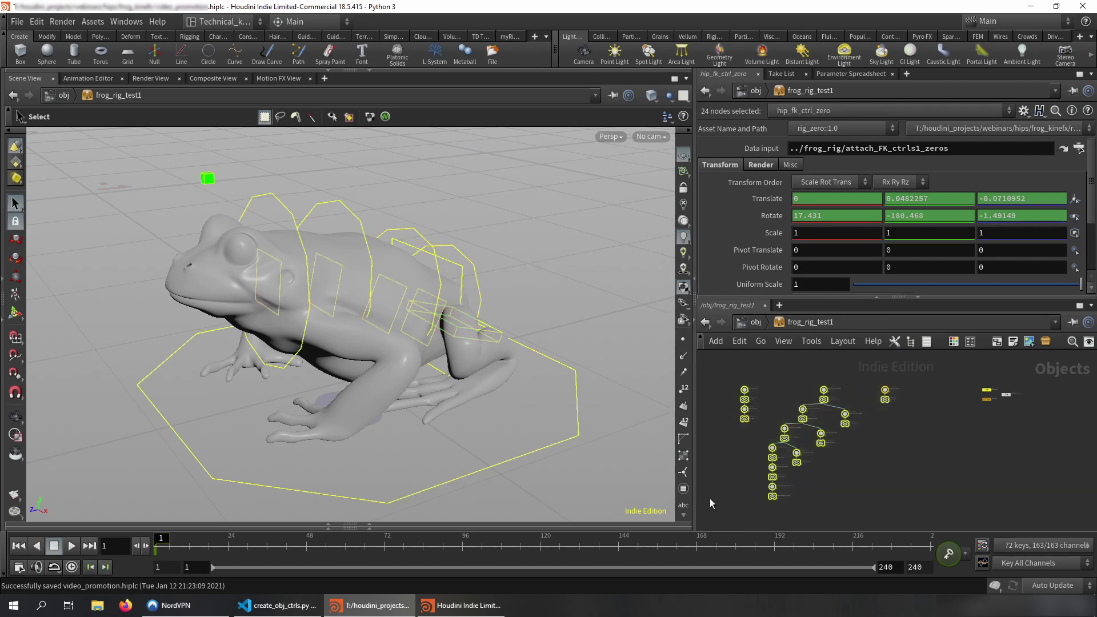
click(836, 474)
scroll(916, 438, up, 4)
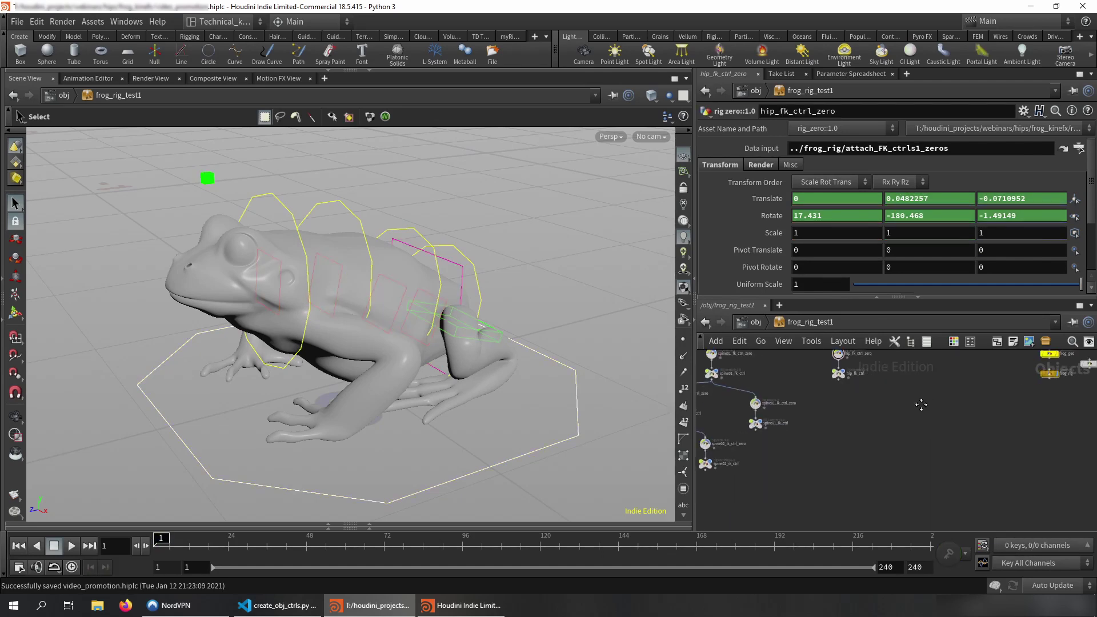
Display the custom rigging shelf that holds the OBJ ctrls and Promo tools.
alt+drag(328, 361, 550, 295)
key(Escape)
key(s)
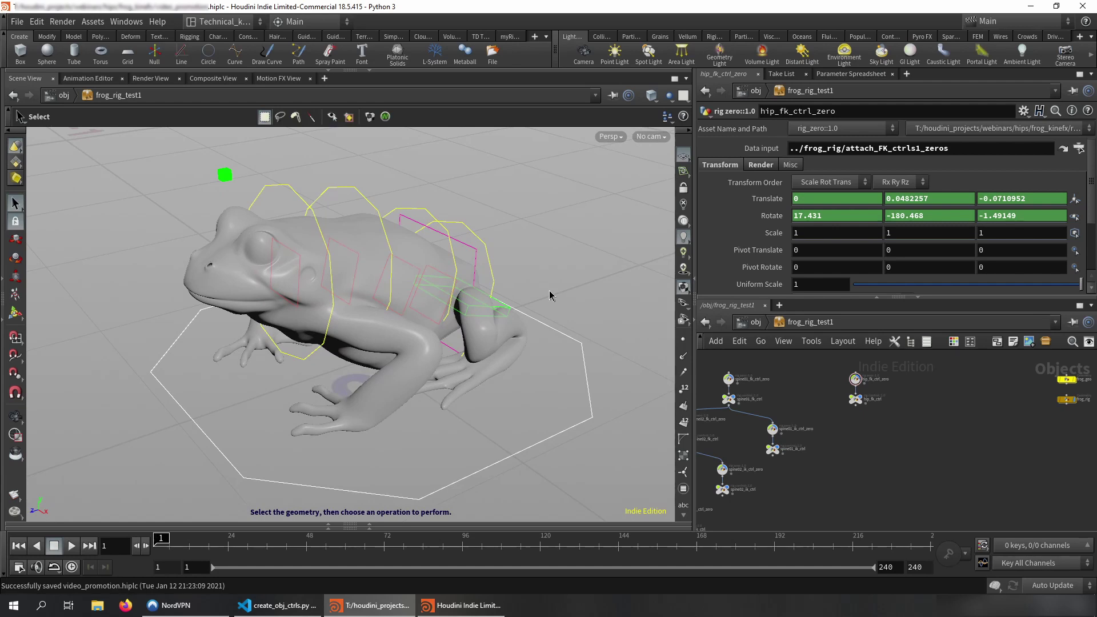
middle_drag(901, 409, 885, 419)
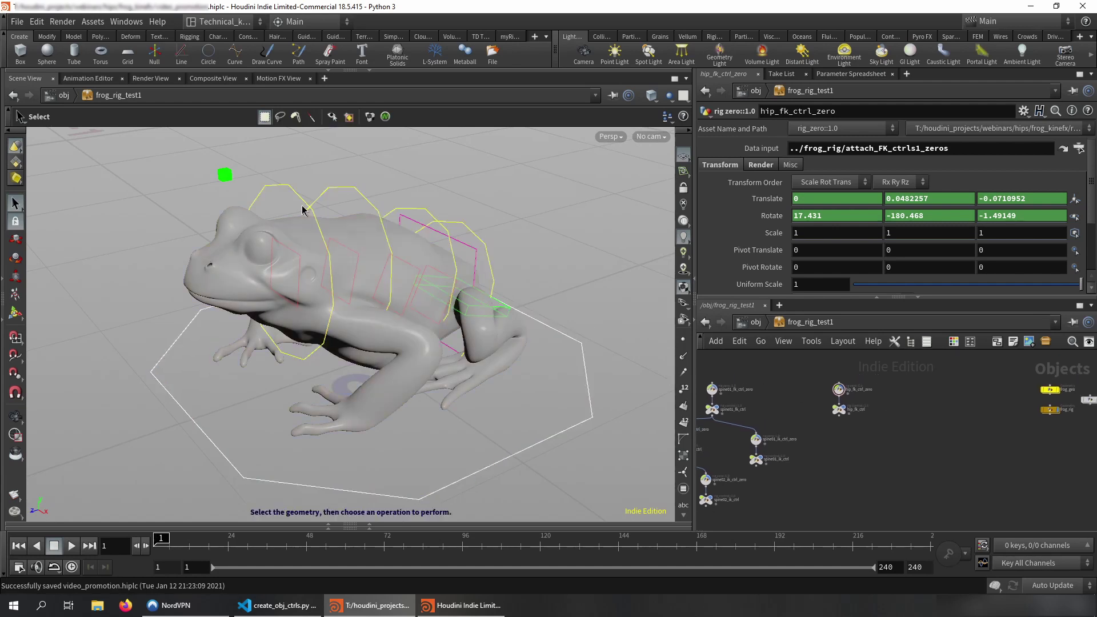
click(506, 37)
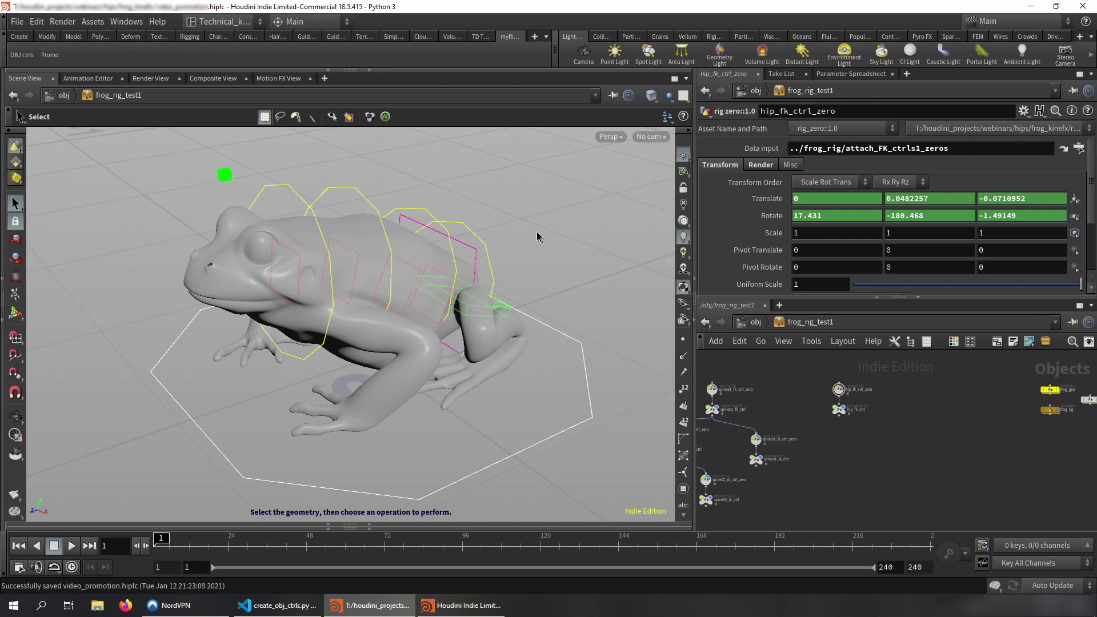
Locate the frog_rig node among the asset's objects and enter its geometry network.
middle_drag(877, 455, 869, 431)
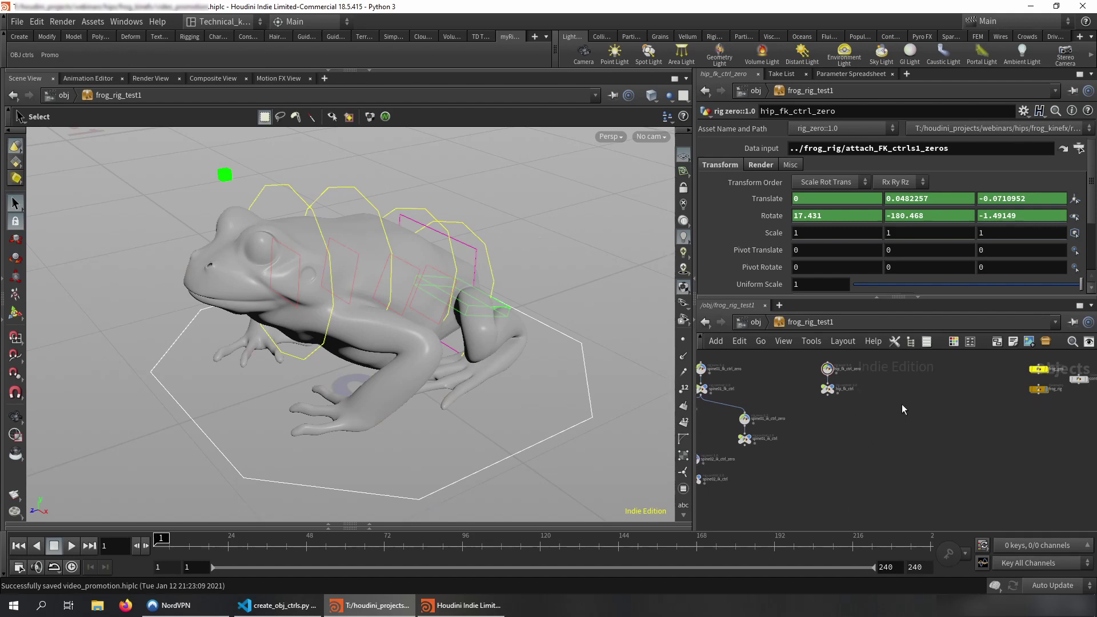
scroll(903, 407, down, 2)
scroll(954, 410, up, 4)
middle_drag(955, 411, 835, 438)
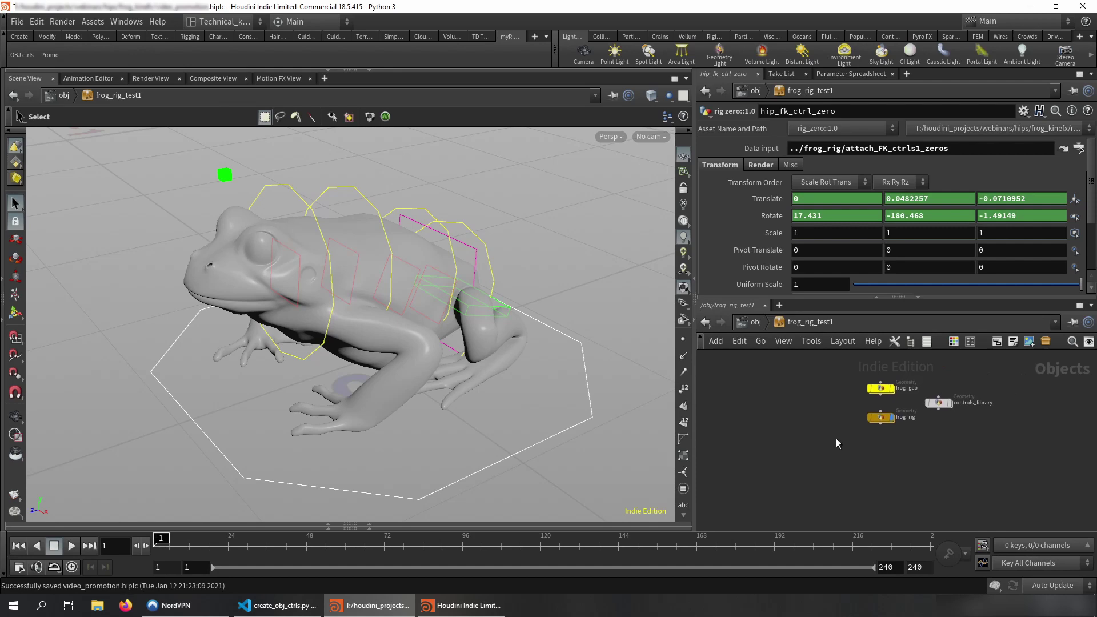
double_click(879, 421)
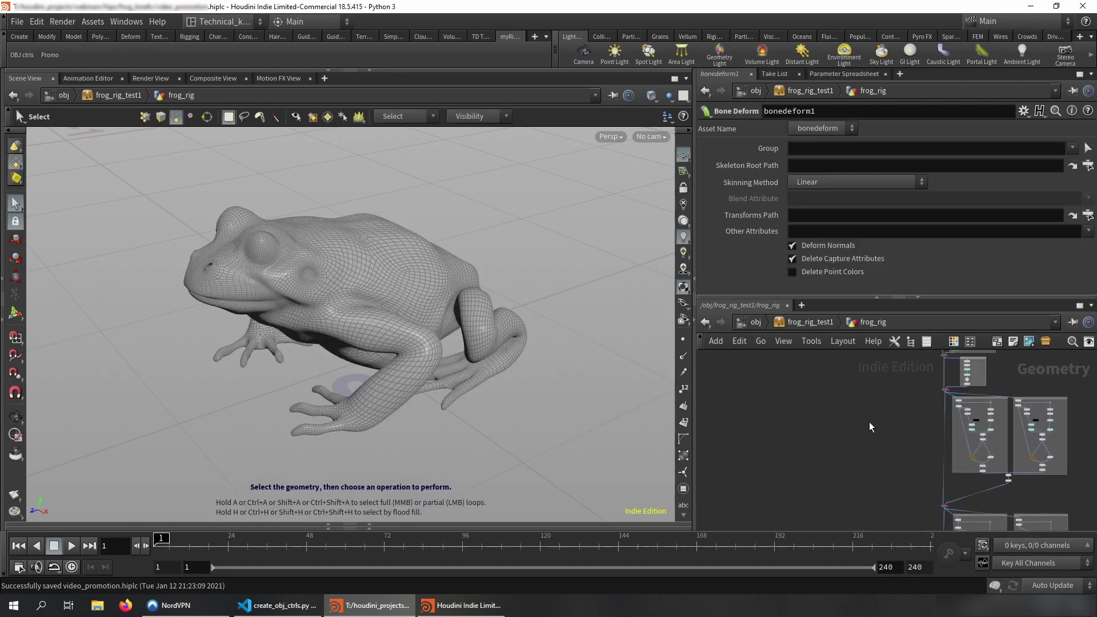
Find the left leg section of the frog_rig network and select the l_leg_IK_ctrls node.
middle_drag(869, 422, 683, 481)
scroll(907, 429, up, 4)
middle_drag(884, 462, 1012, 347)
scroll(999, 416, up, 3)
middle_drag(1004, 448, 1033, 427)
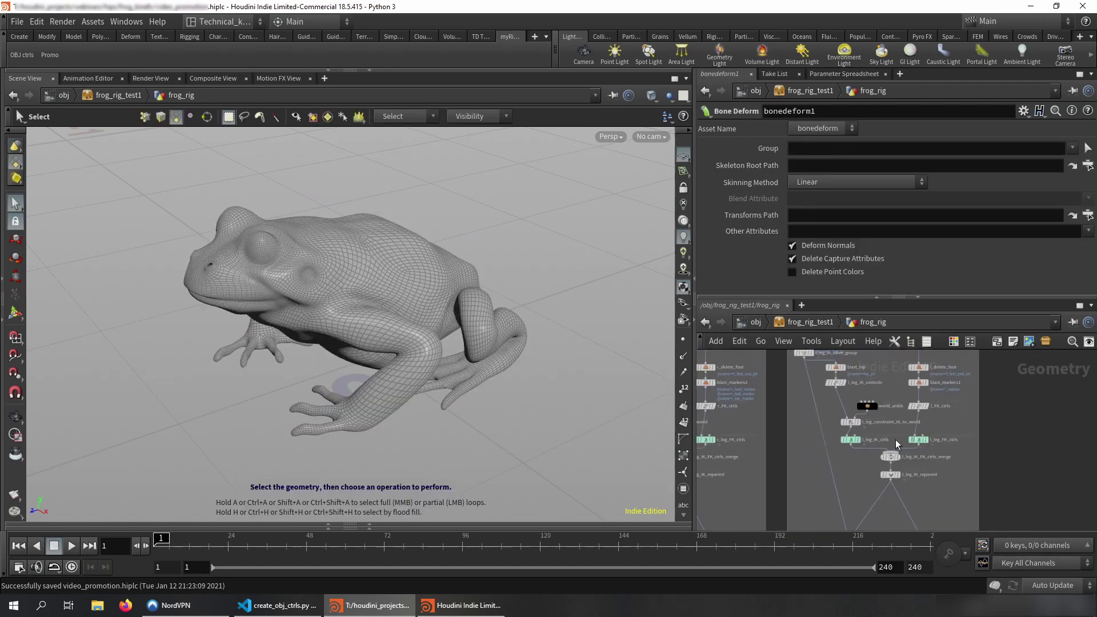
click(850, 439)
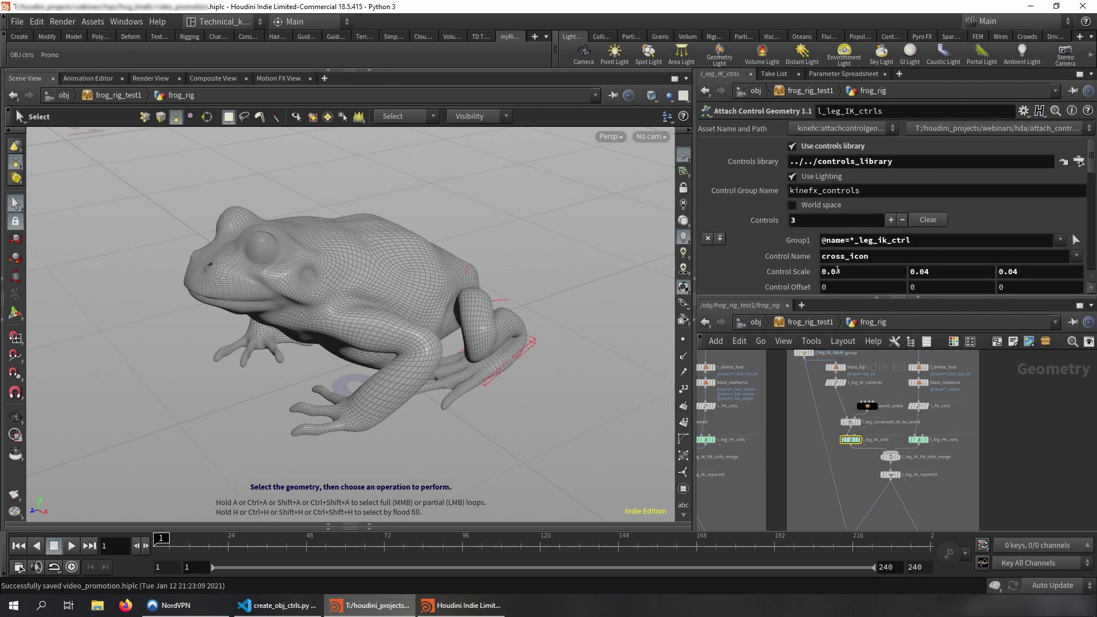
Examine the Control Folder expression of l_leg_IK_ctrls against the node's name, plus the control's shape, colour and lock settings.
scroll(780, 263, down, 3)
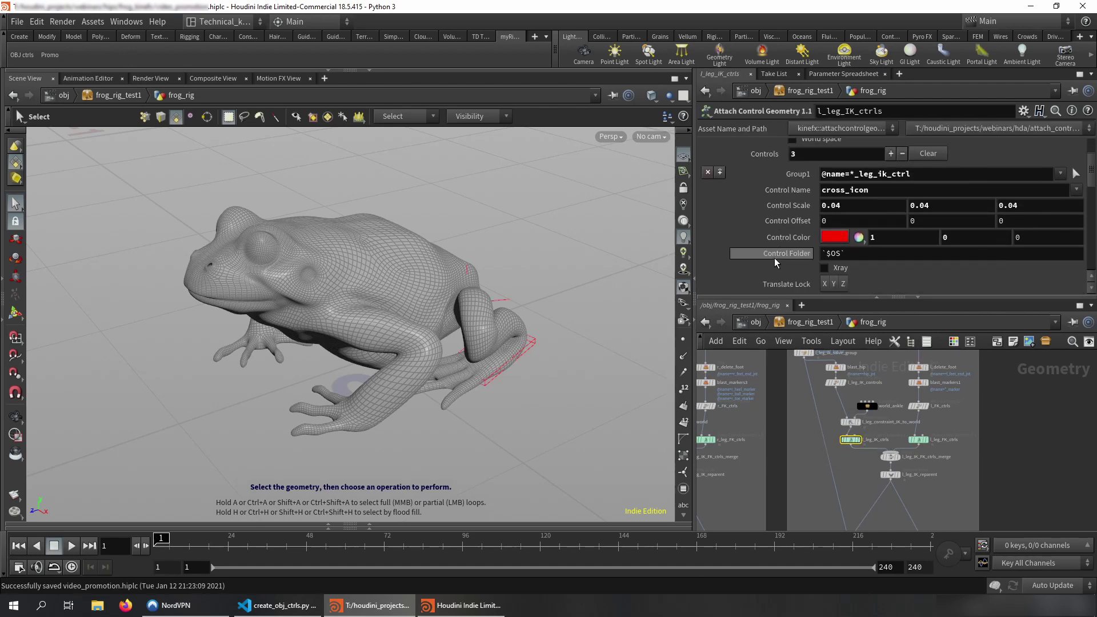
drag(847, 255, 818, 258)
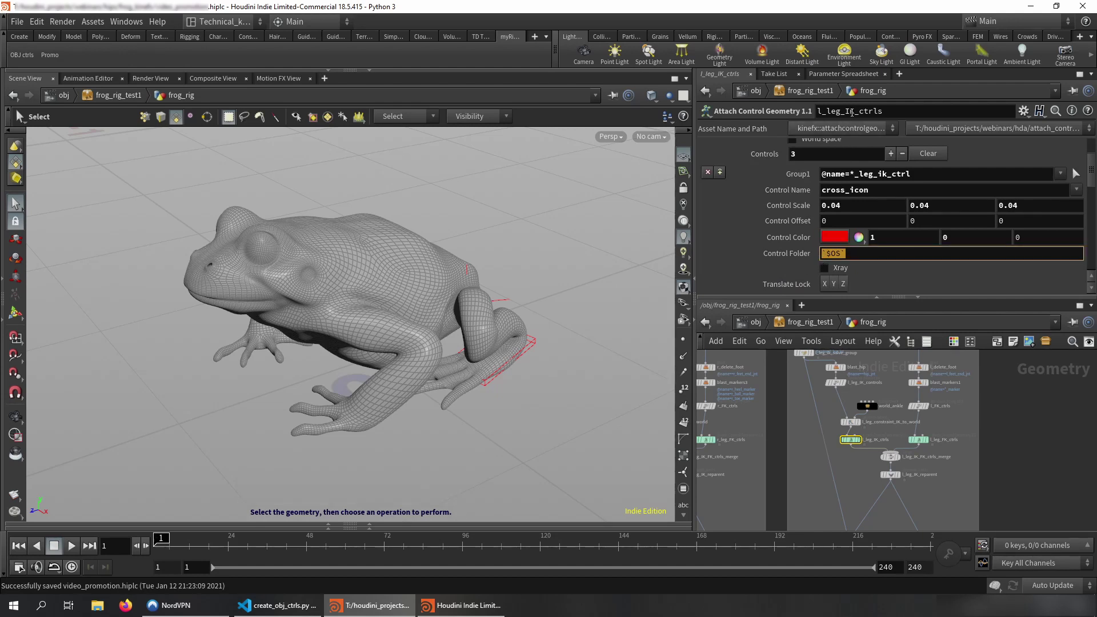
double_click(851, 112)
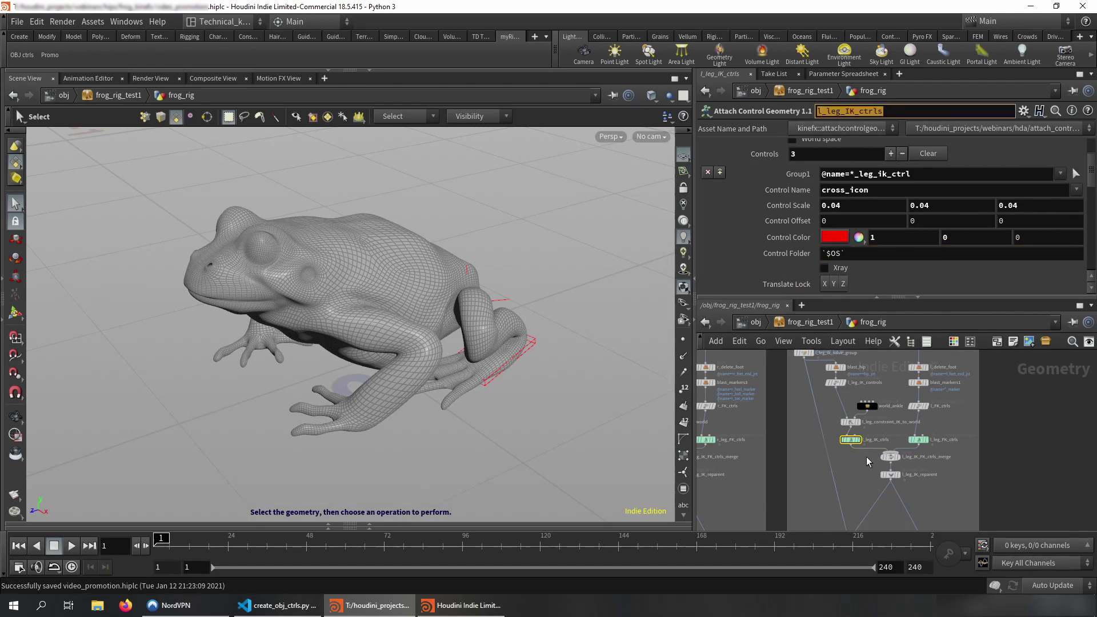
scroll(866, 457, up, 2)
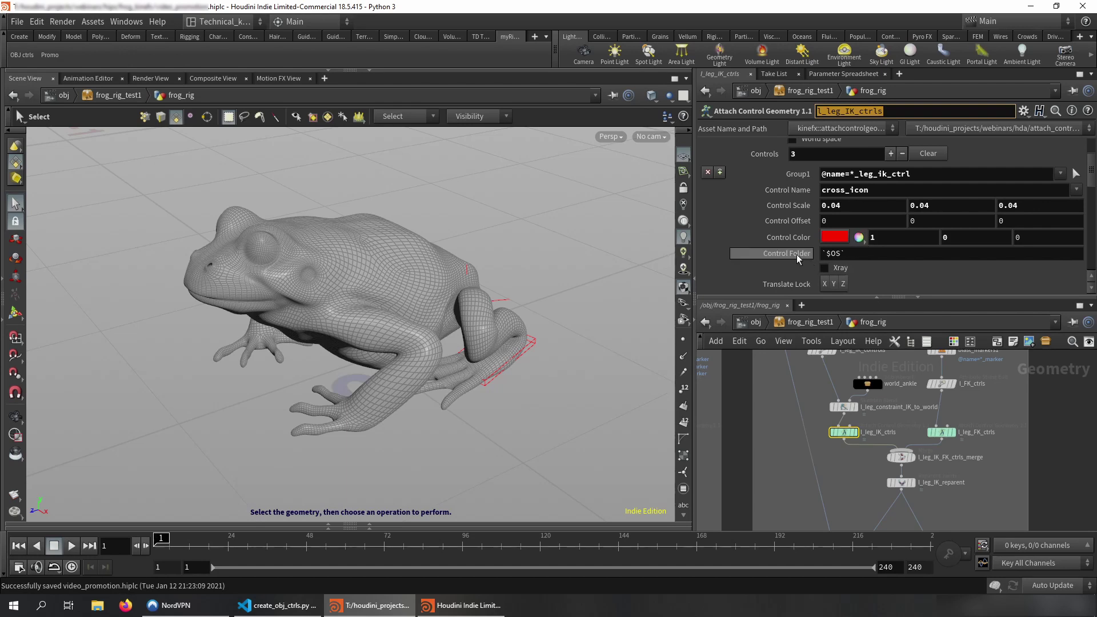
click(857, 253)
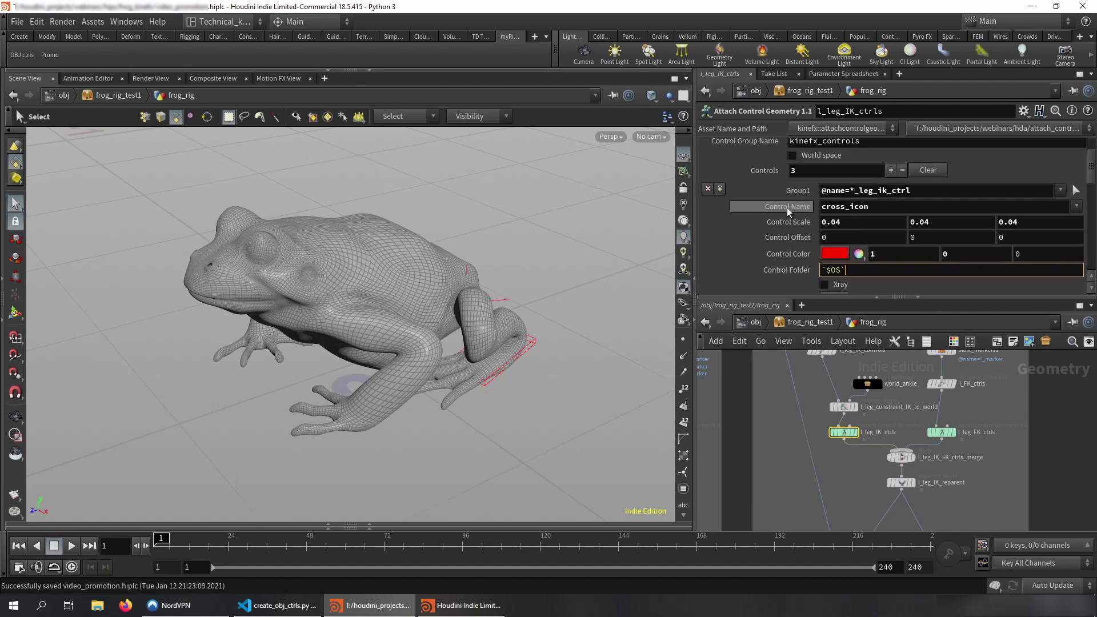
scroll(788, 228, down, 3)
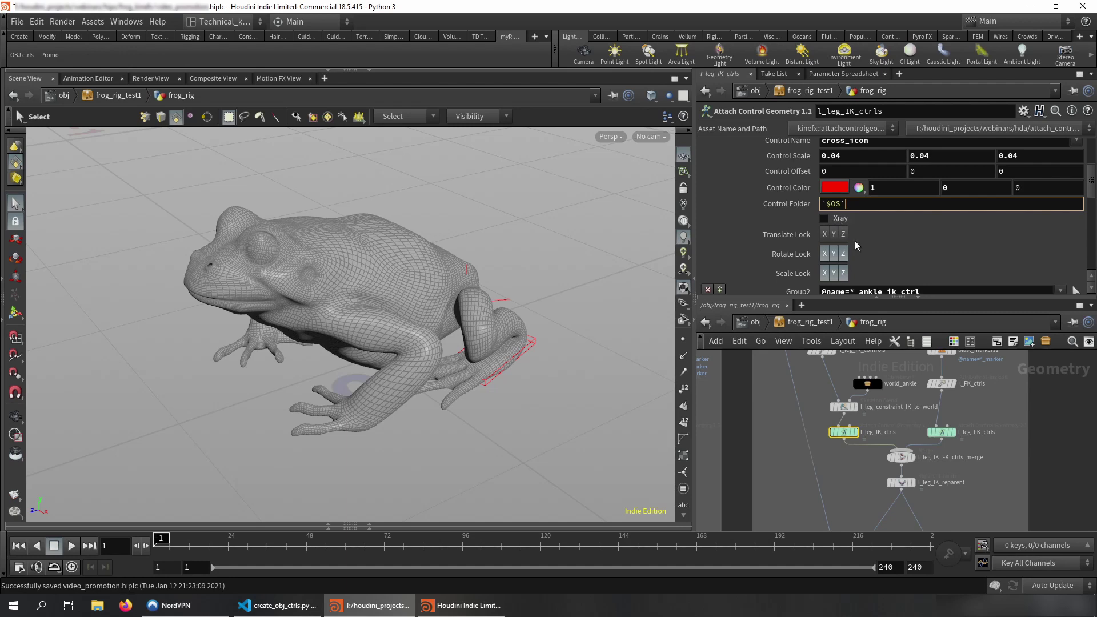
Set the Control Folder of the first control group in l_leg_IK_ctrls to `$OS`.
scroll(861, 258, up, 3)
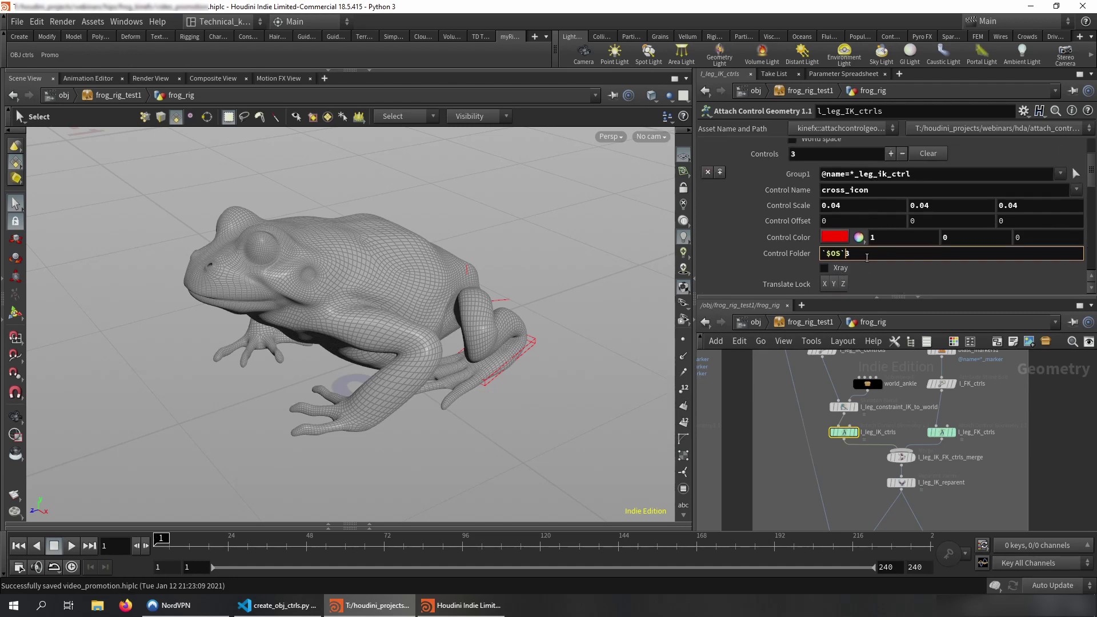
key(BackSpace)
key(Return)
click(852, 258)
double_click(862, 112)
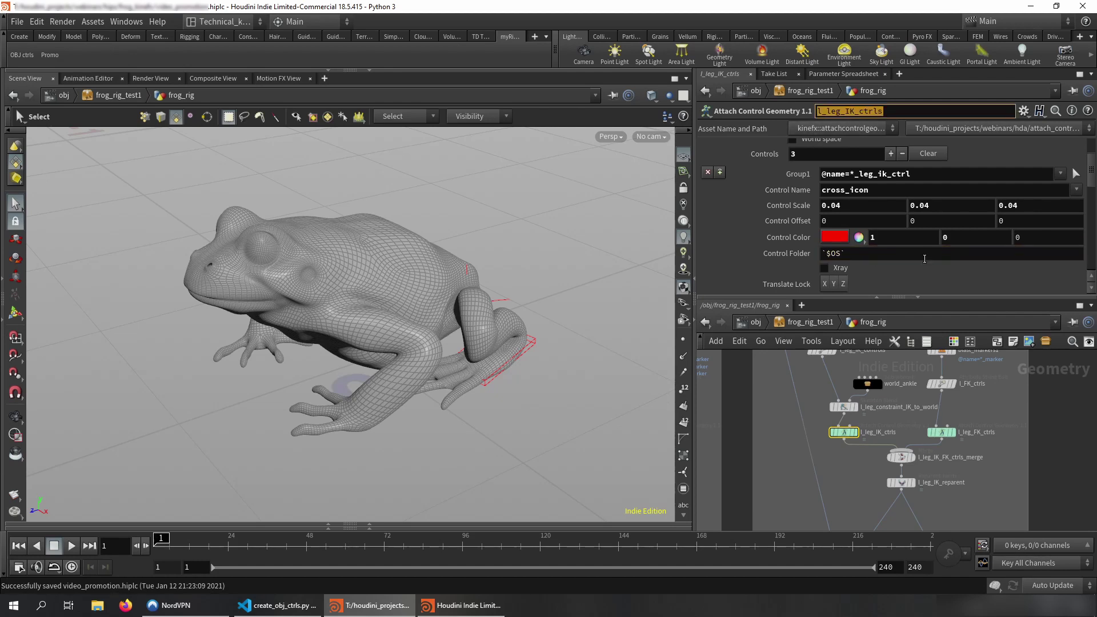
Compare the l_leg_FK_ctrls and l_leg_IK_ctrls nodes and follow the network to the merge and reparent nodes below them.
middle_drag(1047, 451, 1025, 436)
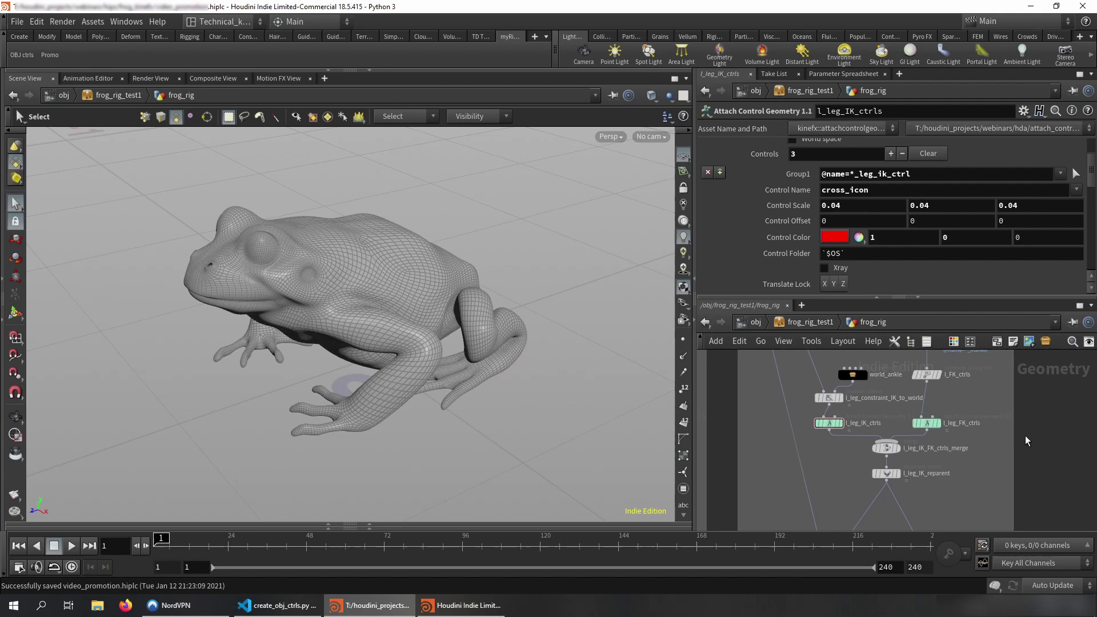
click(927, 423)
click(830, 423)
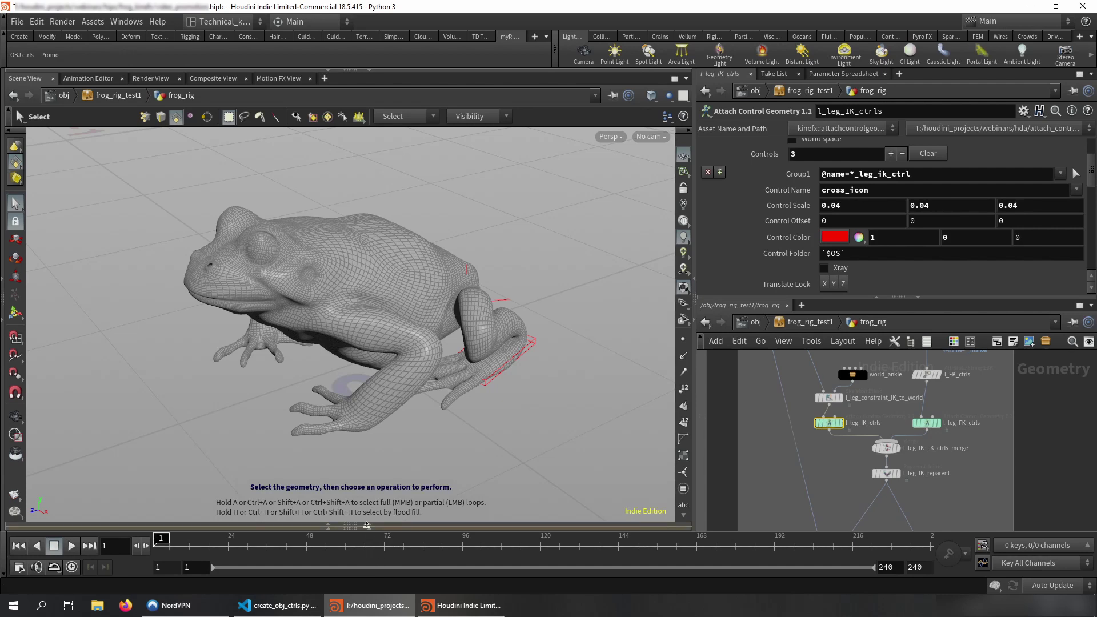
click(1047, 479)
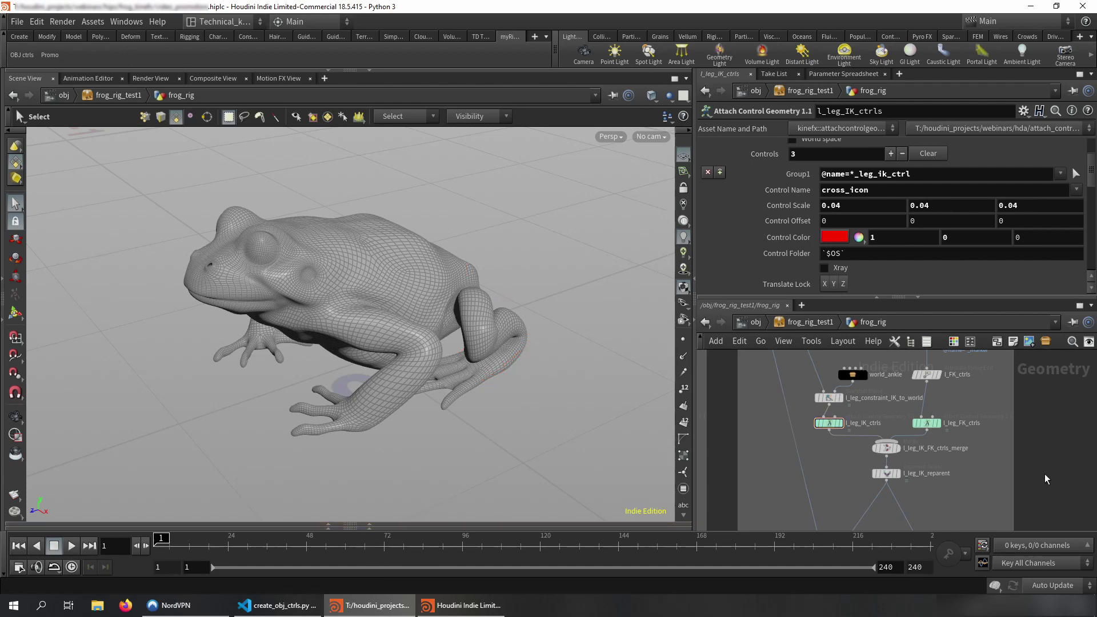
middle_drag(1047, 478, 1044, 431)
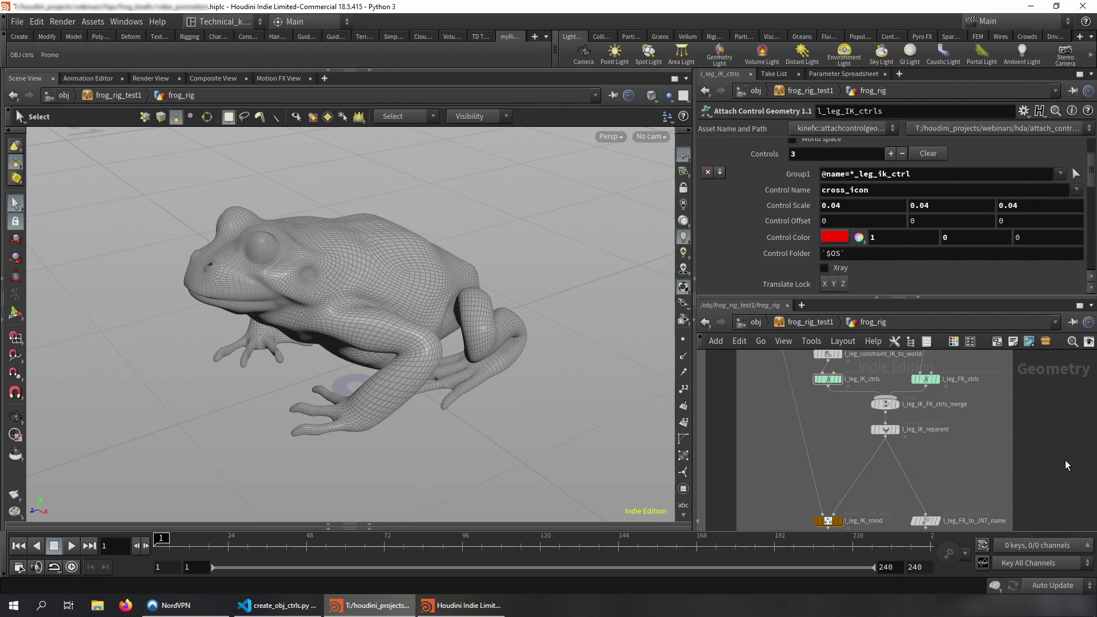
middle_drag(1065, 460, 1055, 473)
Run the OBJ ctrls tool on the l_leg_IK_reparent node to generate object-level leg controls, and select the Rig Pose node inserted below it.
alt+drag(517, 402, 427, 389)
key(s)
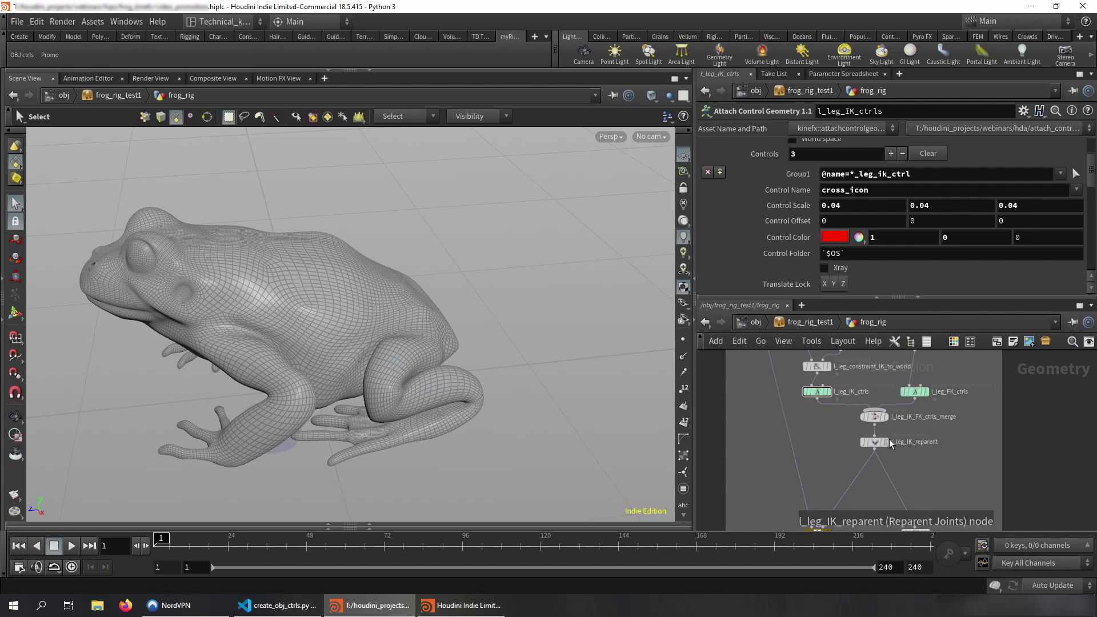
click(874, 442)
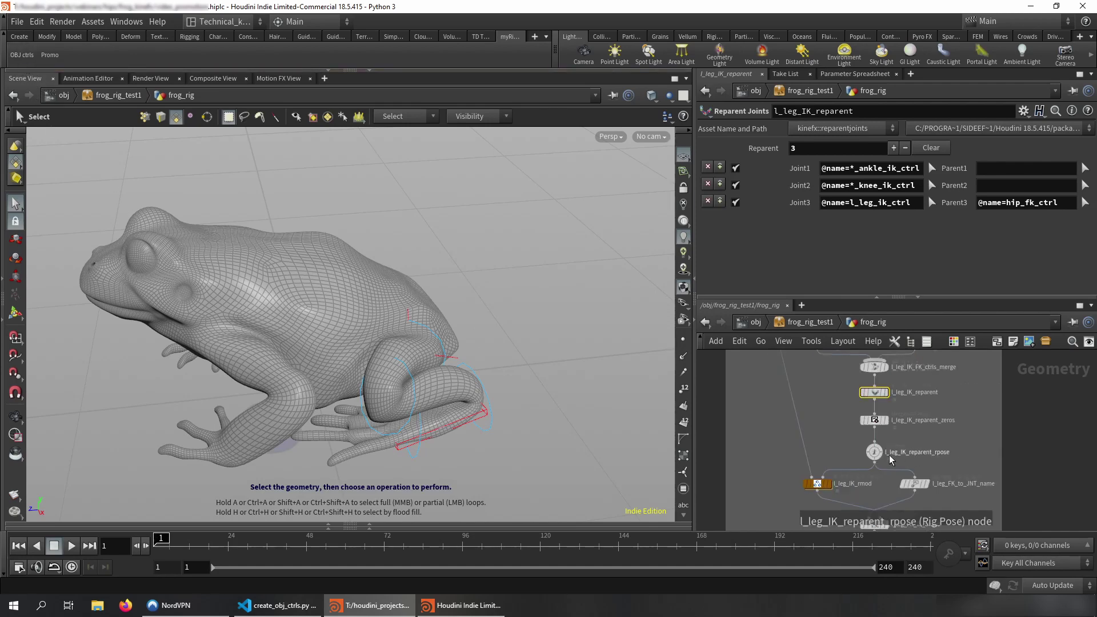
click(874, 453)
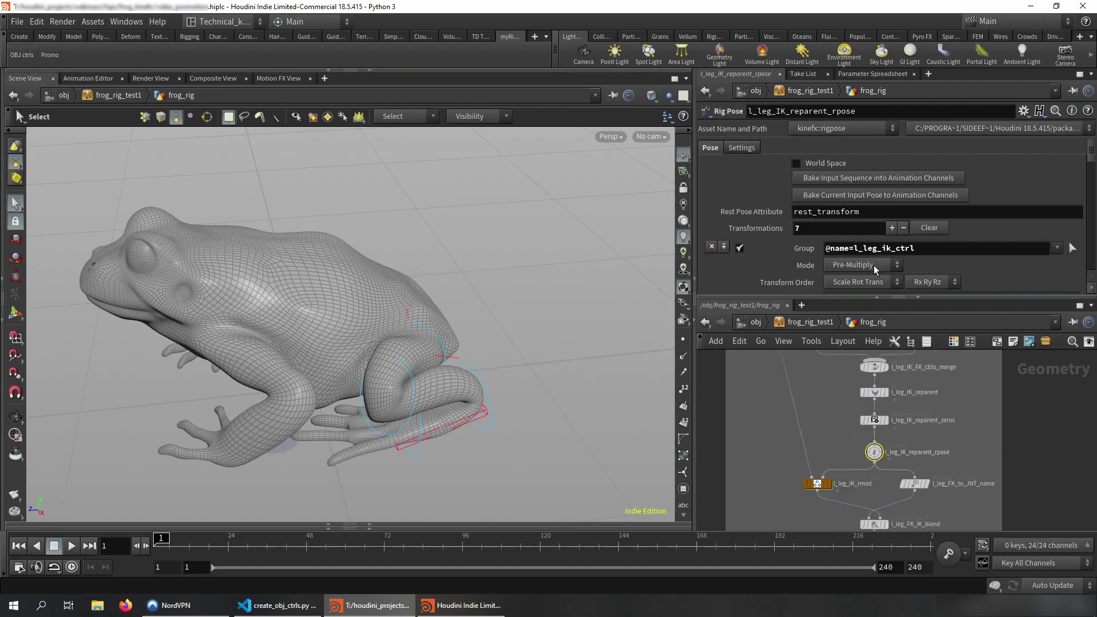
Return to the object network of frog_rig_test1 and examine the left leg's control nodes and their shapes around the frog.
key(u)
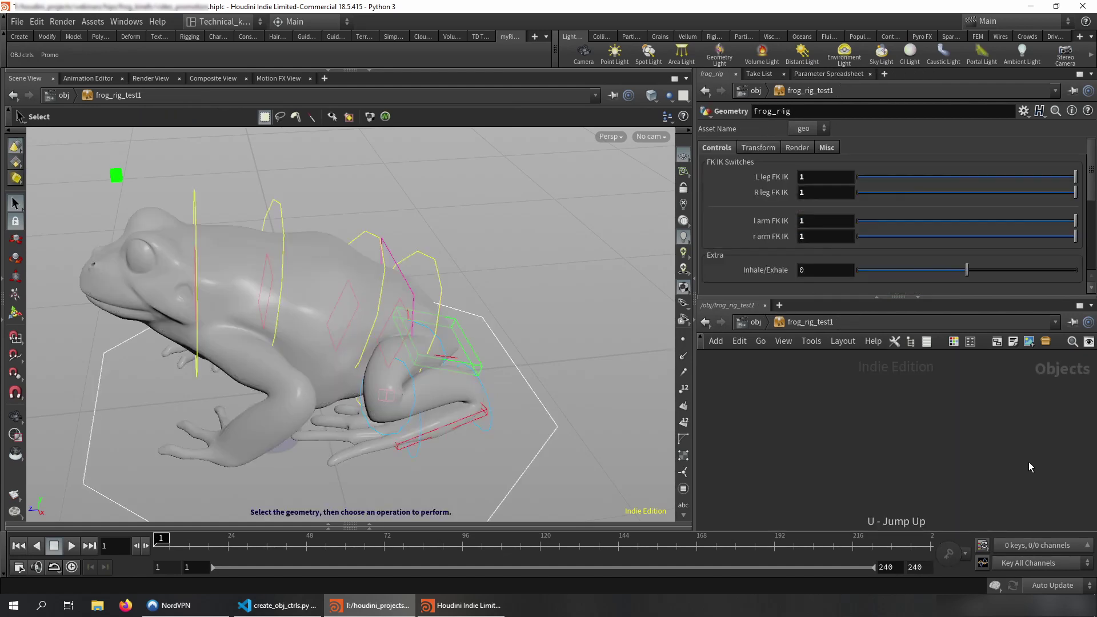
alt+drag(607, 424, 586, 423)
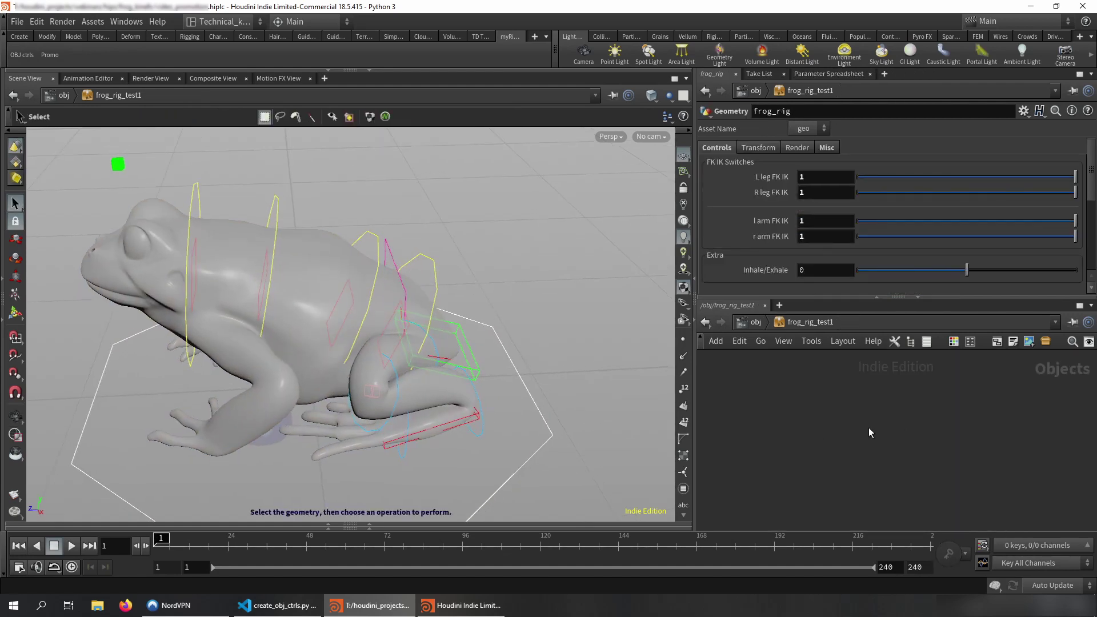
key(f)
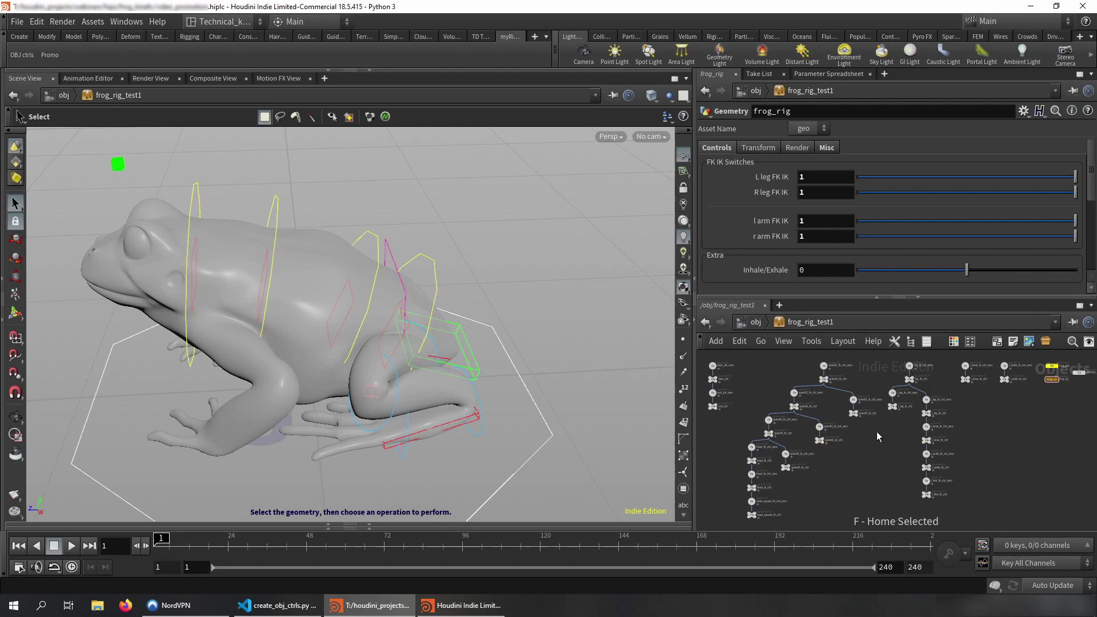
scroll(958, 433, up, 10)
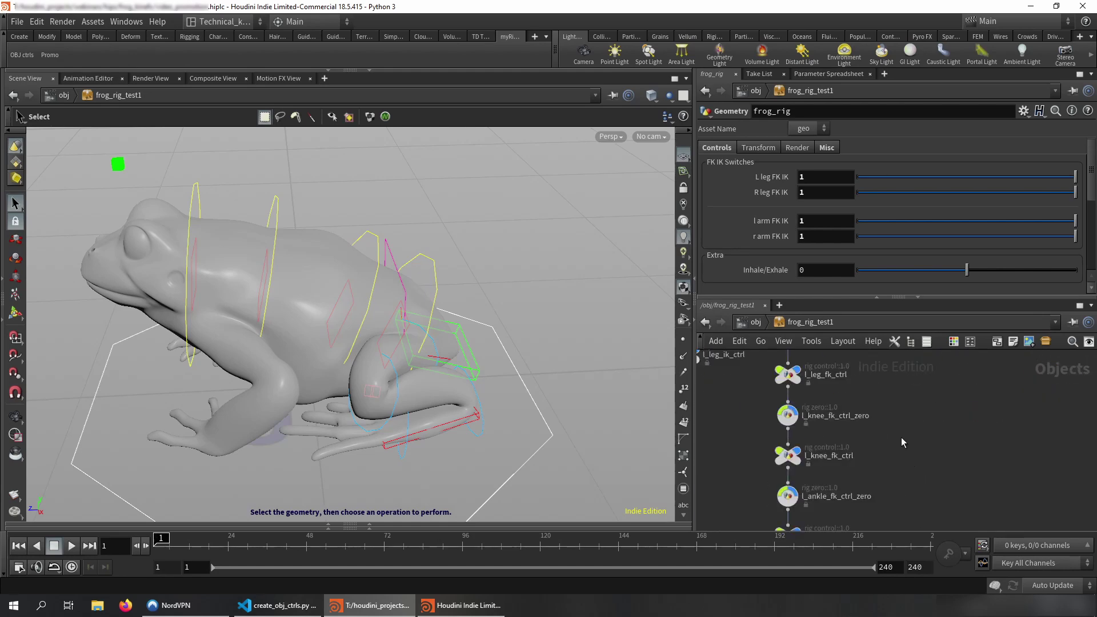
scroll(892, 478, down, 5)
alt+drag(516, 411, 516, 380)
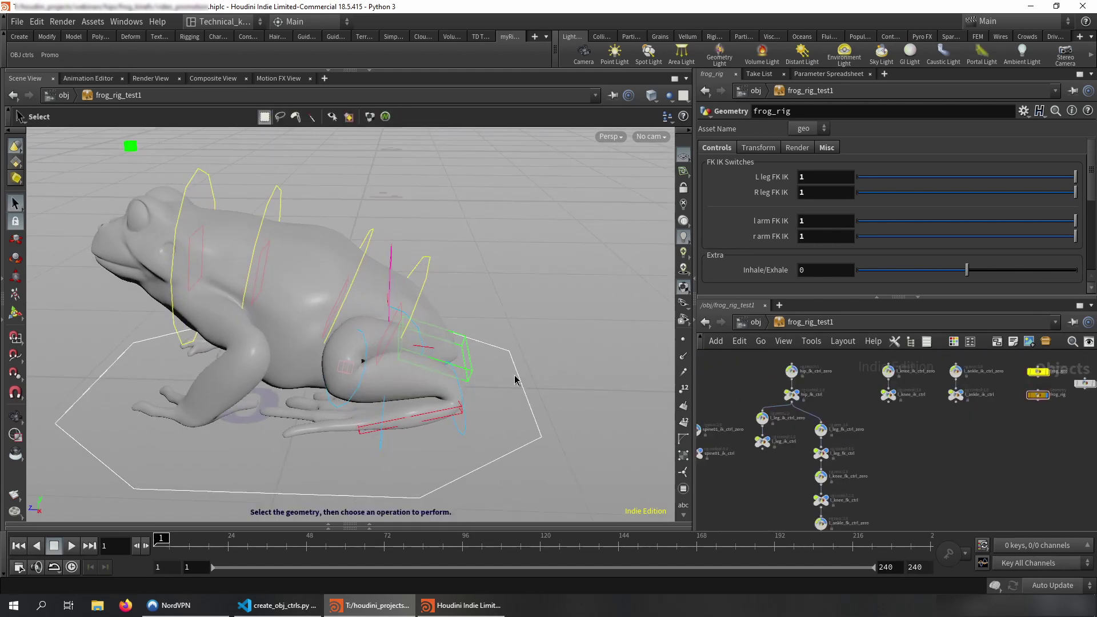
scroll(924, 445, down, 2)
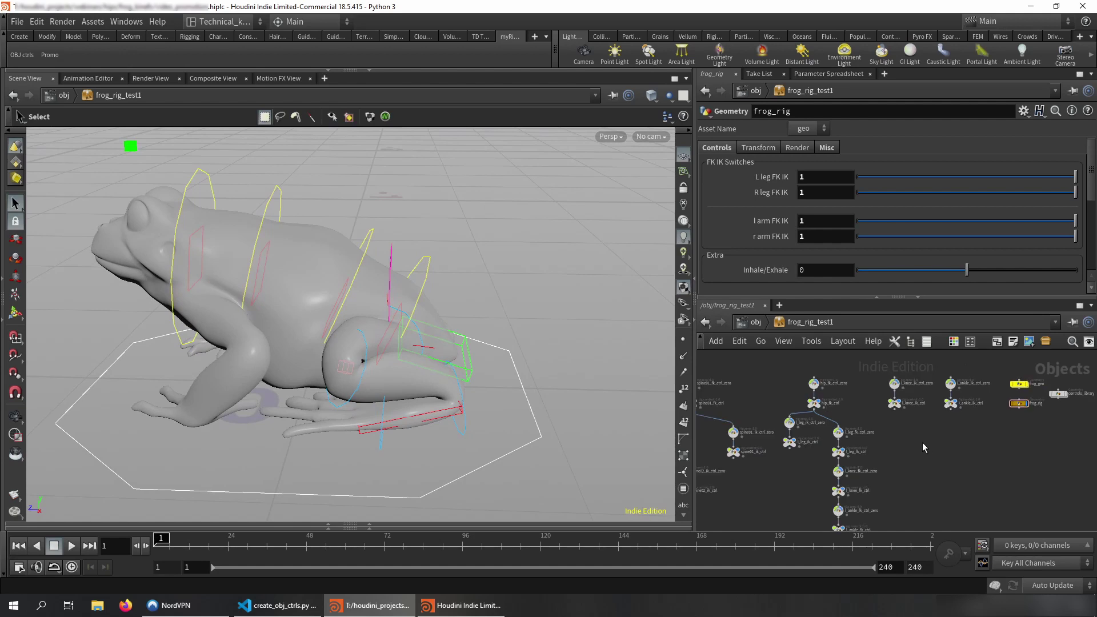
Show the network's group list and select all members of the controls group, with the whole network framed, before clearing the selection.
key(shift+g)
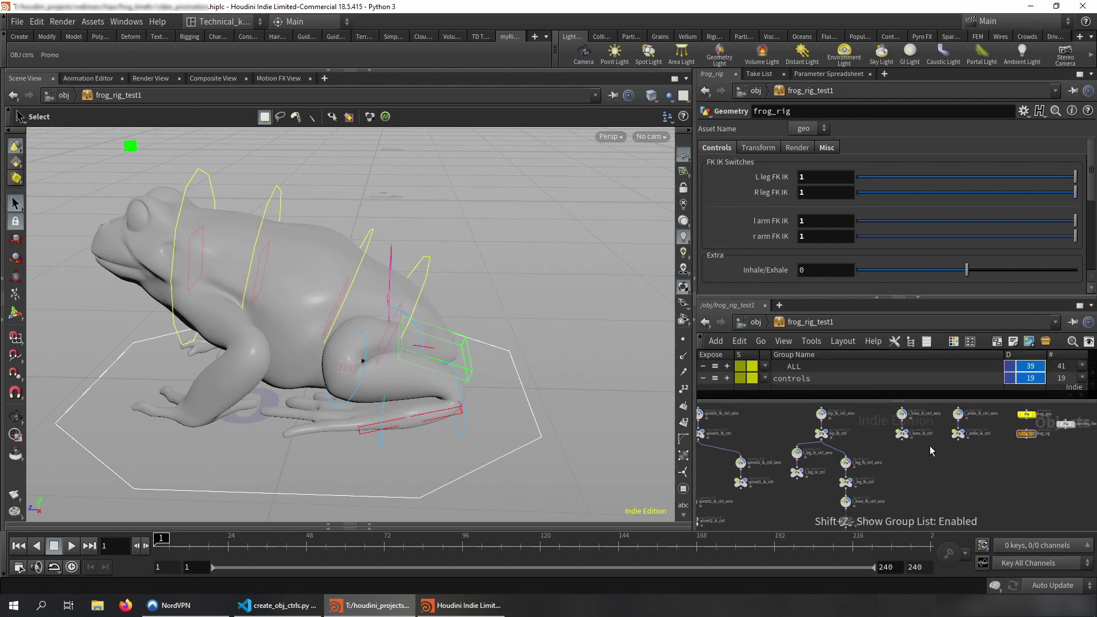
scroll(929, 474, down, 3)
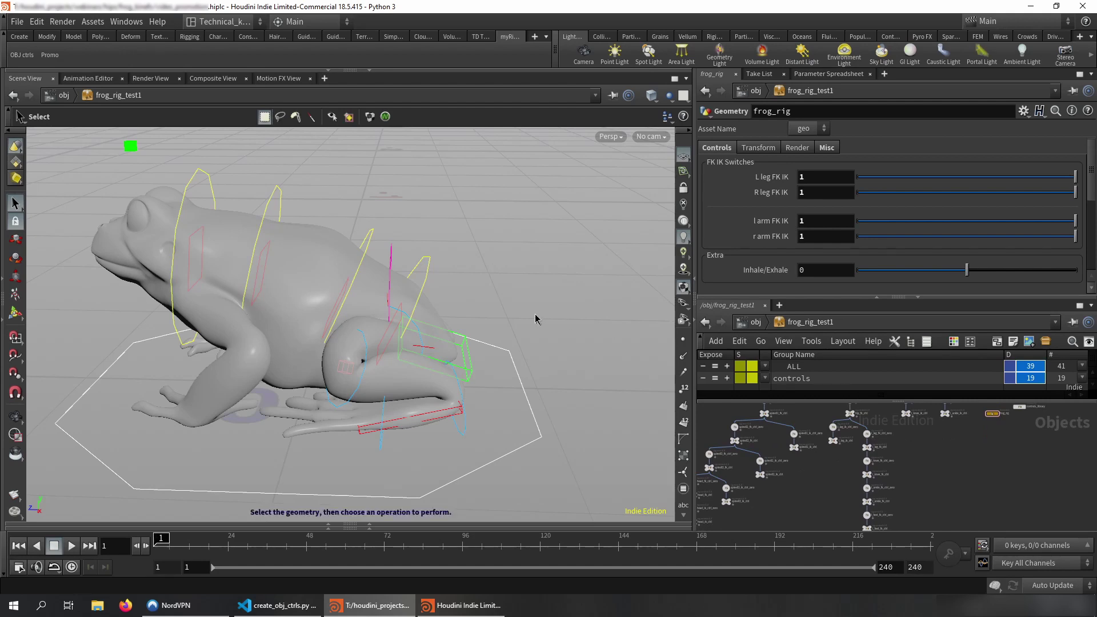
alt+drag(539, 319, 588, 326)
right_click(813, 380)
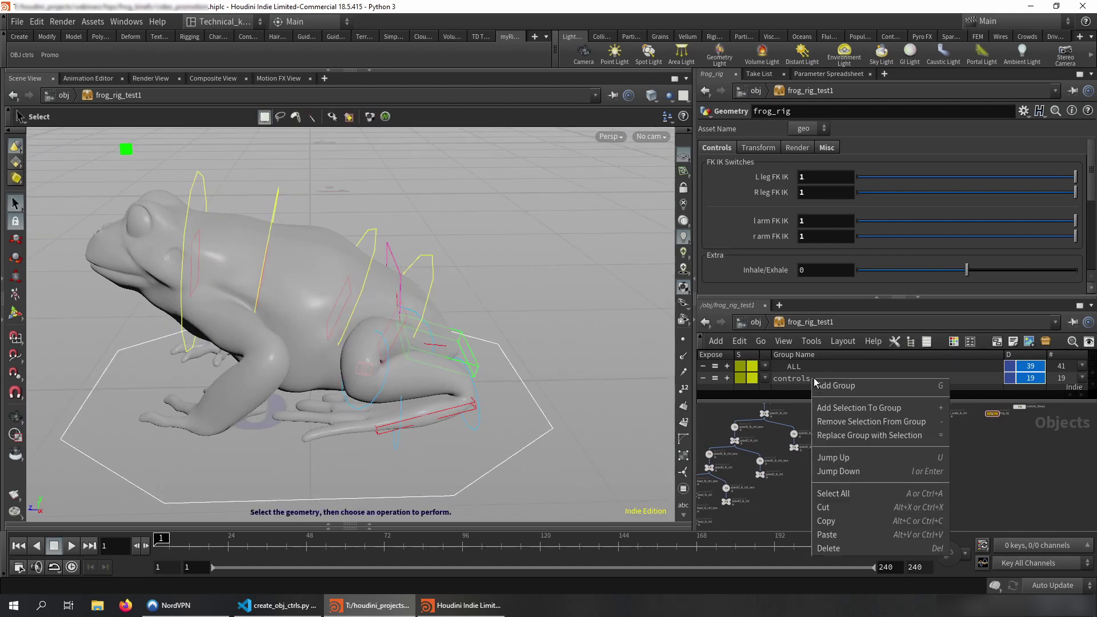
click(725, 412)
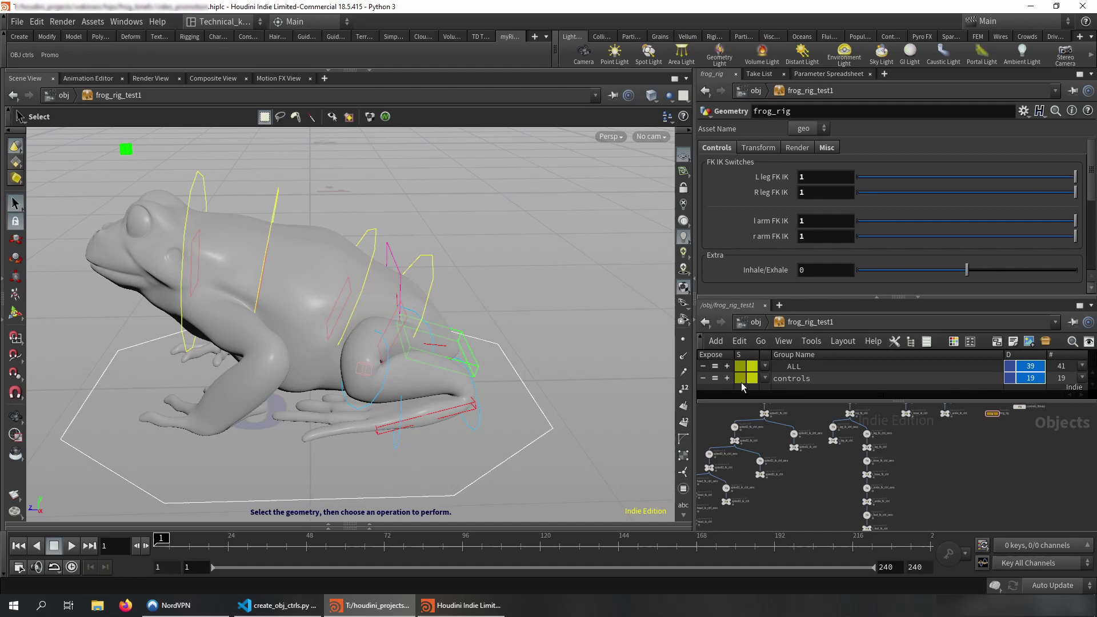
click(749, 378)
key(l)
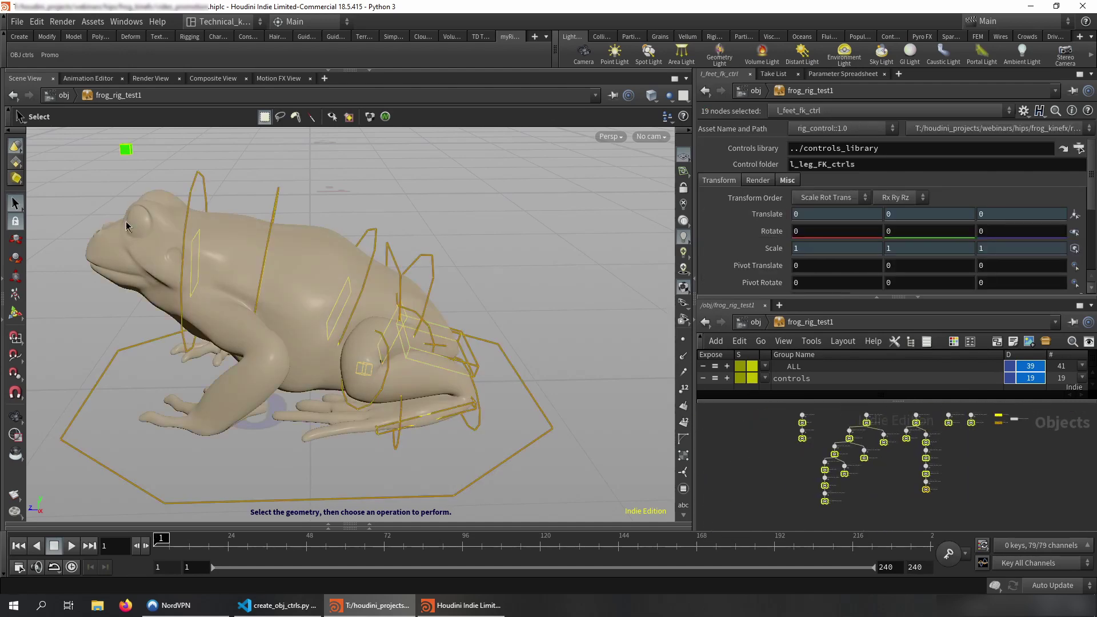
click(1021, 471)
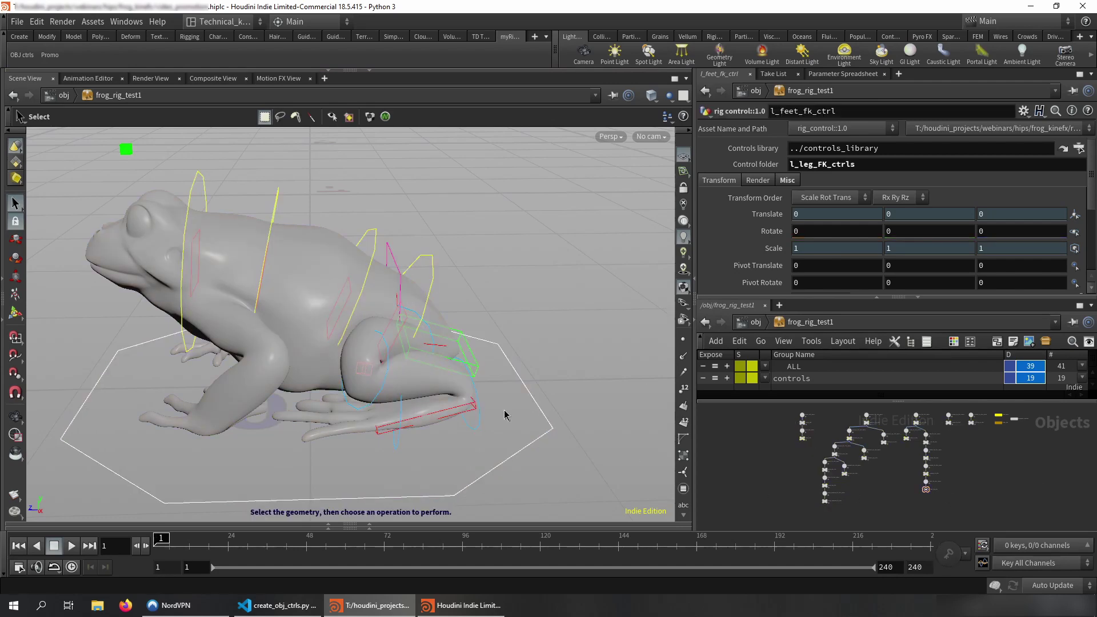
Go up to the obj level and review the Transform and Subnet parameters of frog_rig_test1.
alt+drag(562, 407, 483, 416)
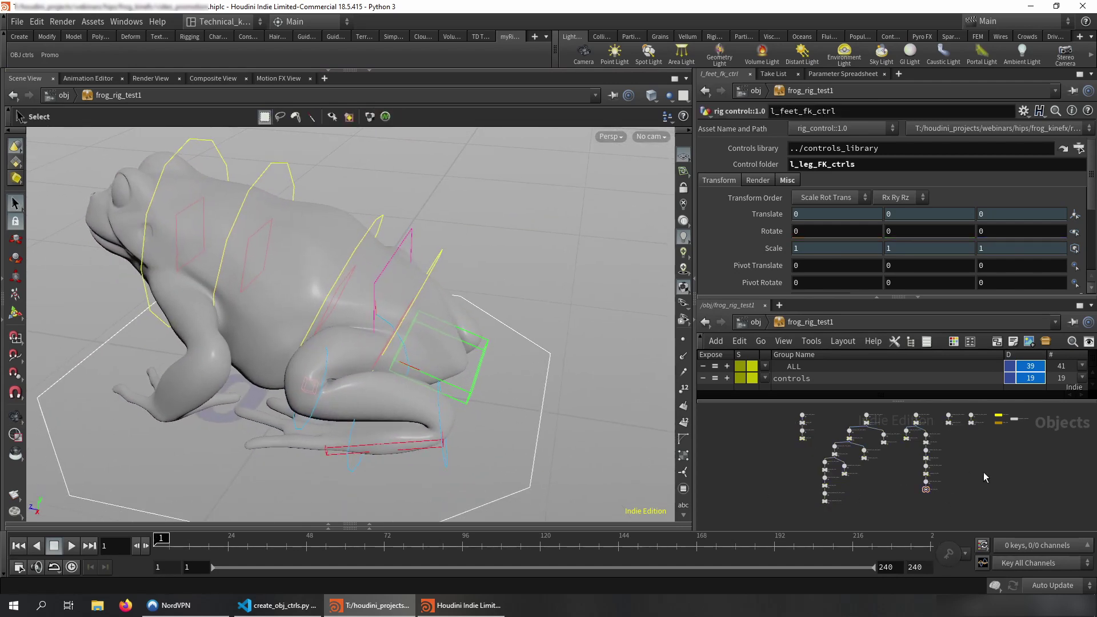
key(u)
scroll(916, 229, down, 2)
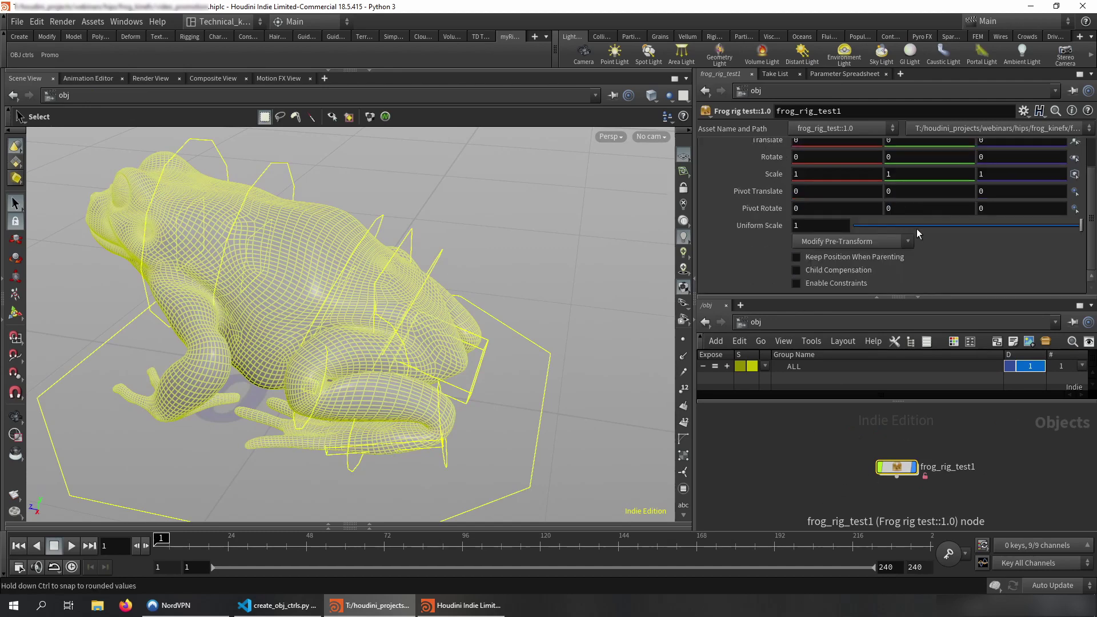
scroll(914, 225, up, 2)
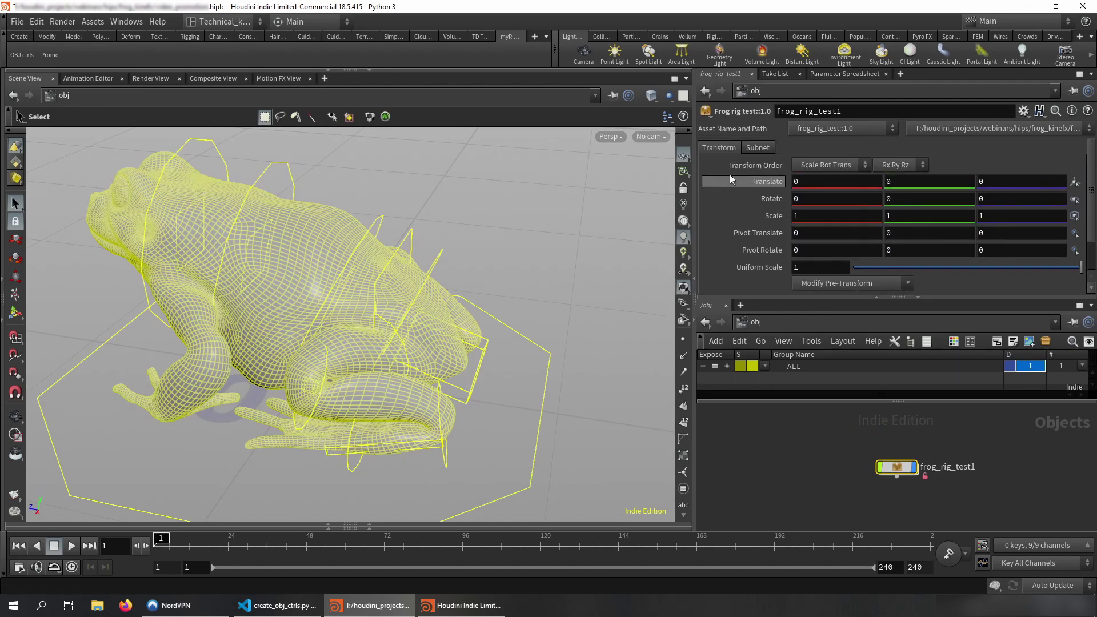
click(745, 147)
click(719, 148)
click(1010, 461)
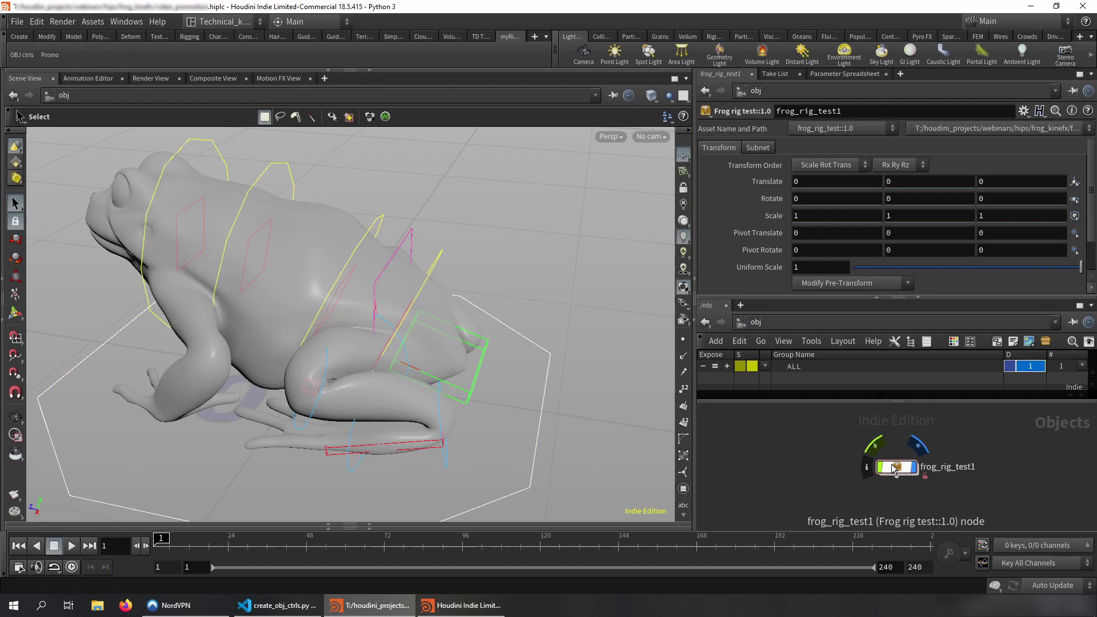
Enter frog_rig_test1, select every node in the controls group and promote their channels to the asset with the Promo tool.
double_click(895, 467)
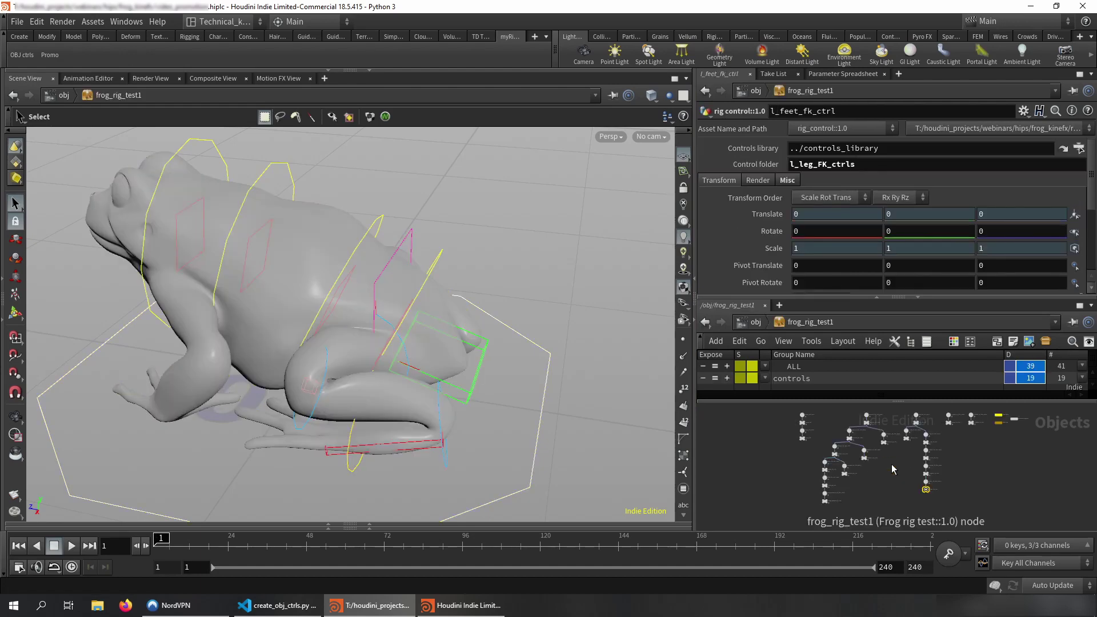
click(750, 378)
key(Escape)
drag(509, 194, 554, 201)
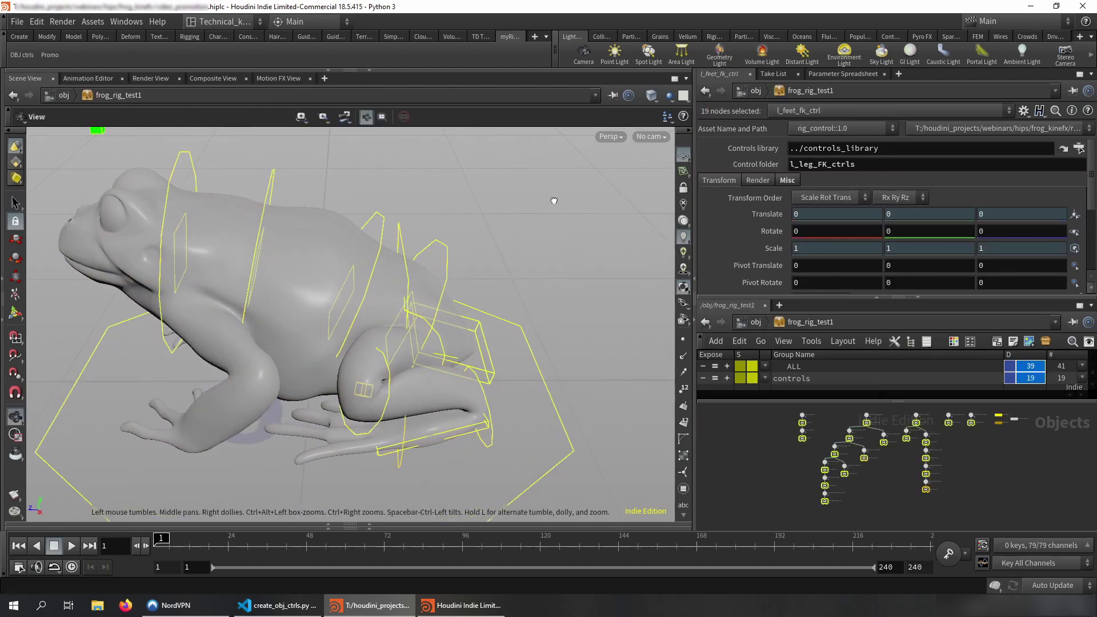
key(s)
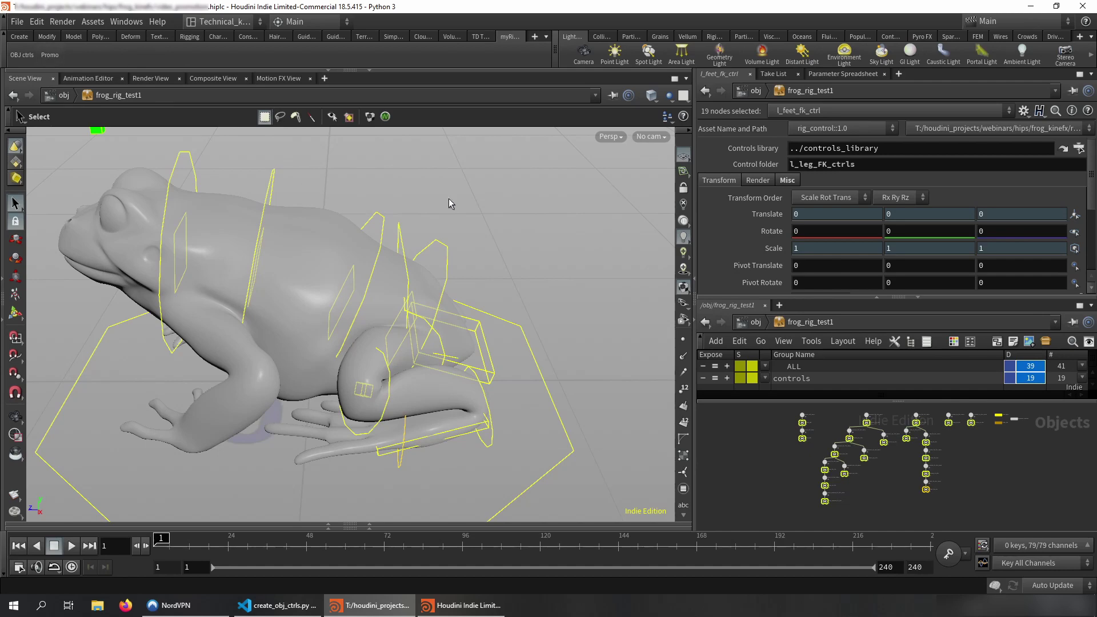
click(771, 492)
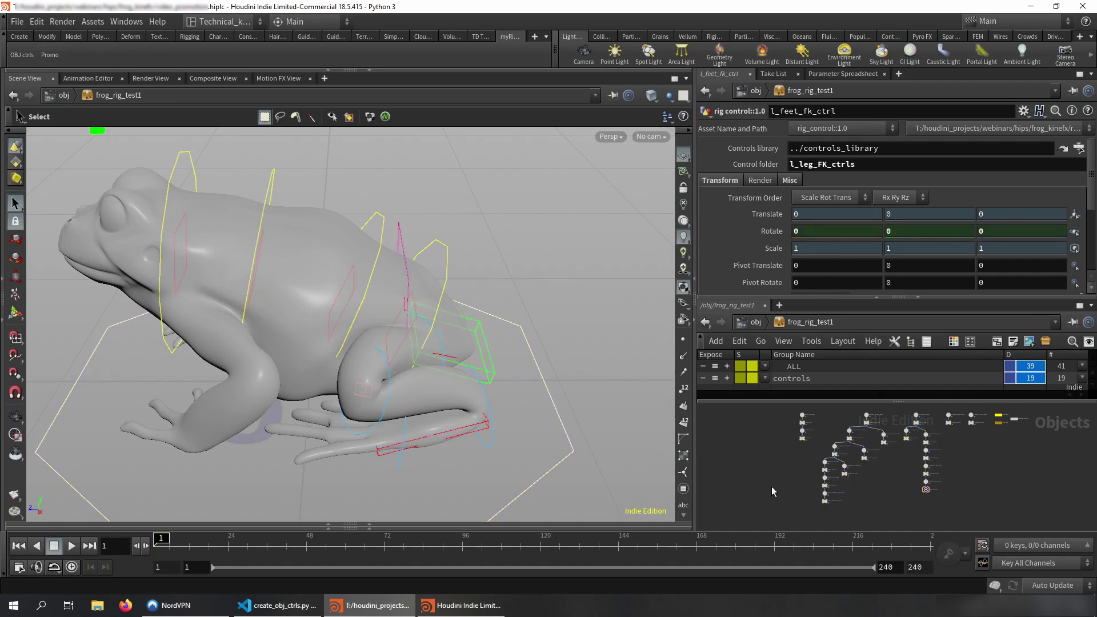
Return to the obj level and look through the promoted main, spine and hip control parameters of frog_rig_test1.
key(u)
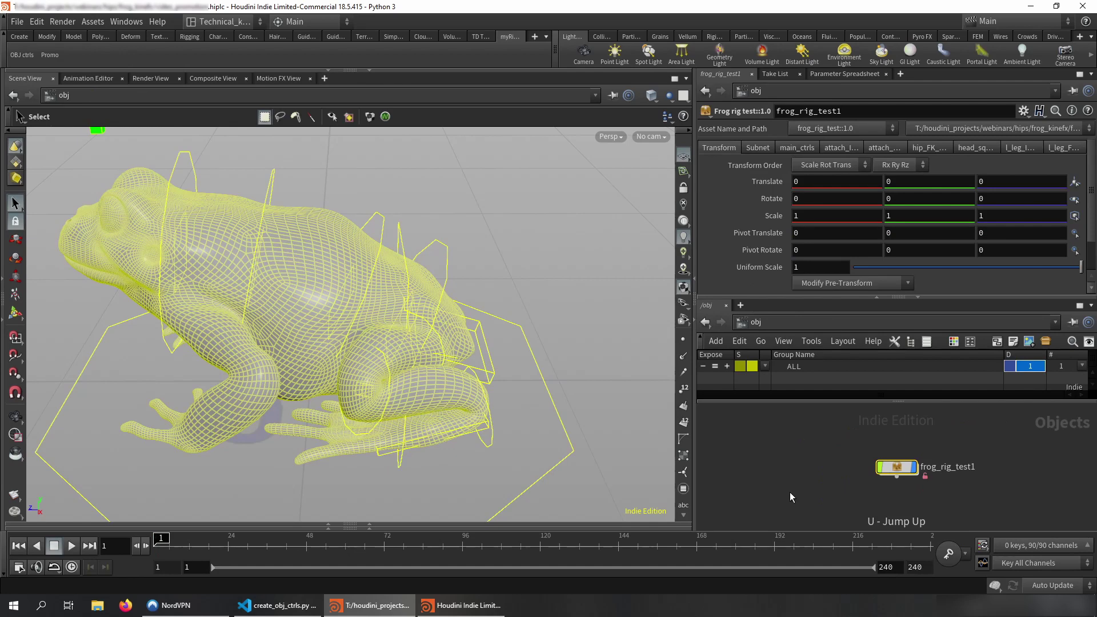
click(794, 149)
click(888, 148)
click(897, 148)
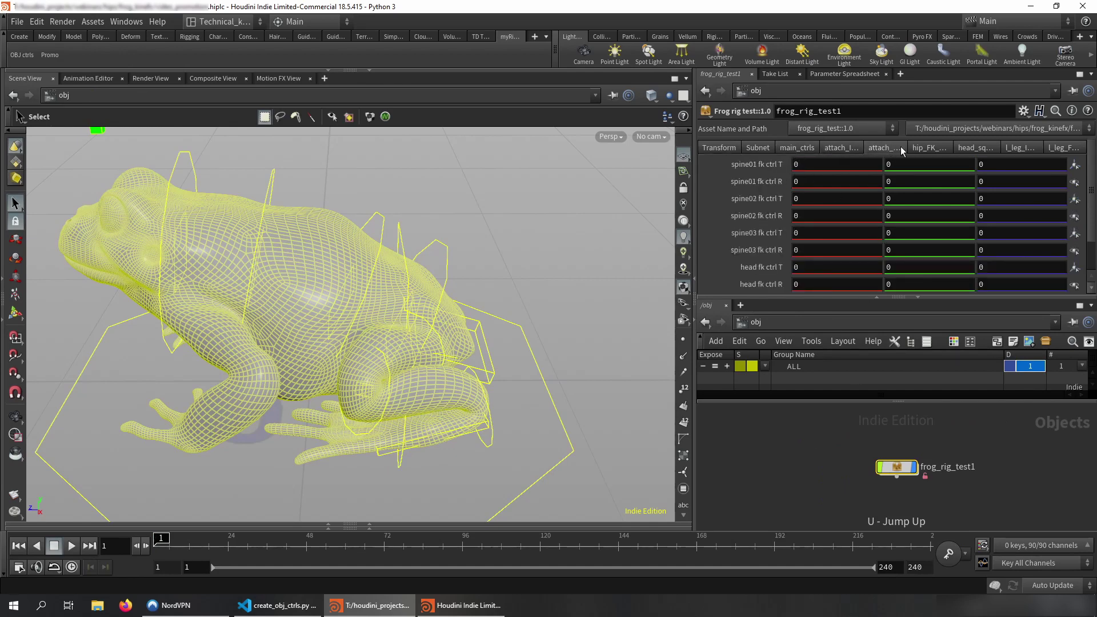
click(936, 149)
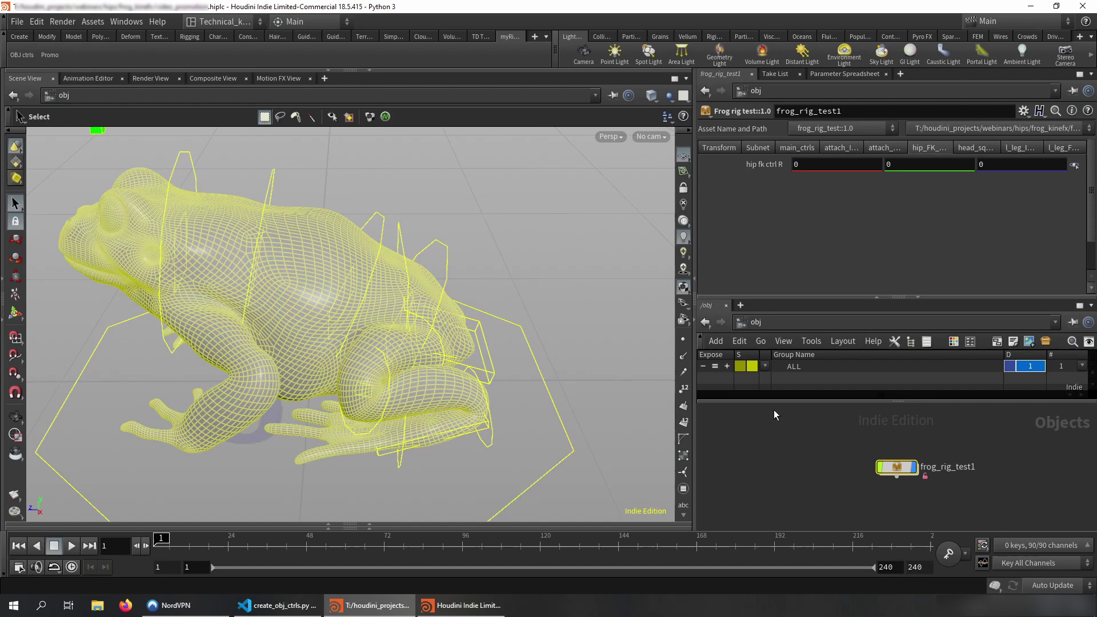
Save the node type of the frog_rig_test1 asset.
click(828, 477)
right_click(893, 472)
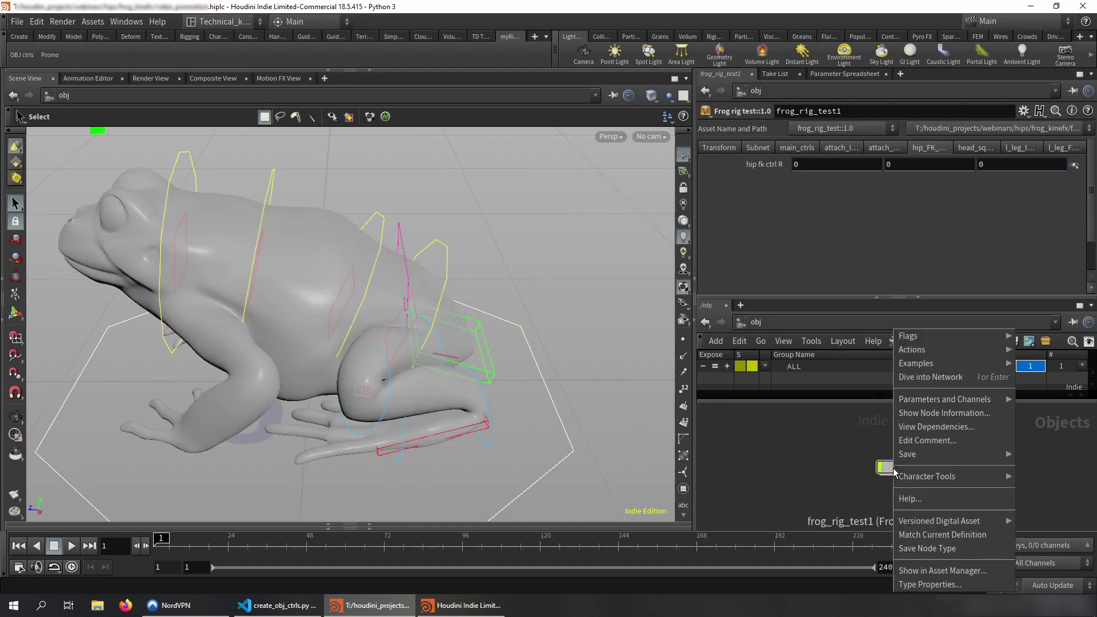
click(920, 551)
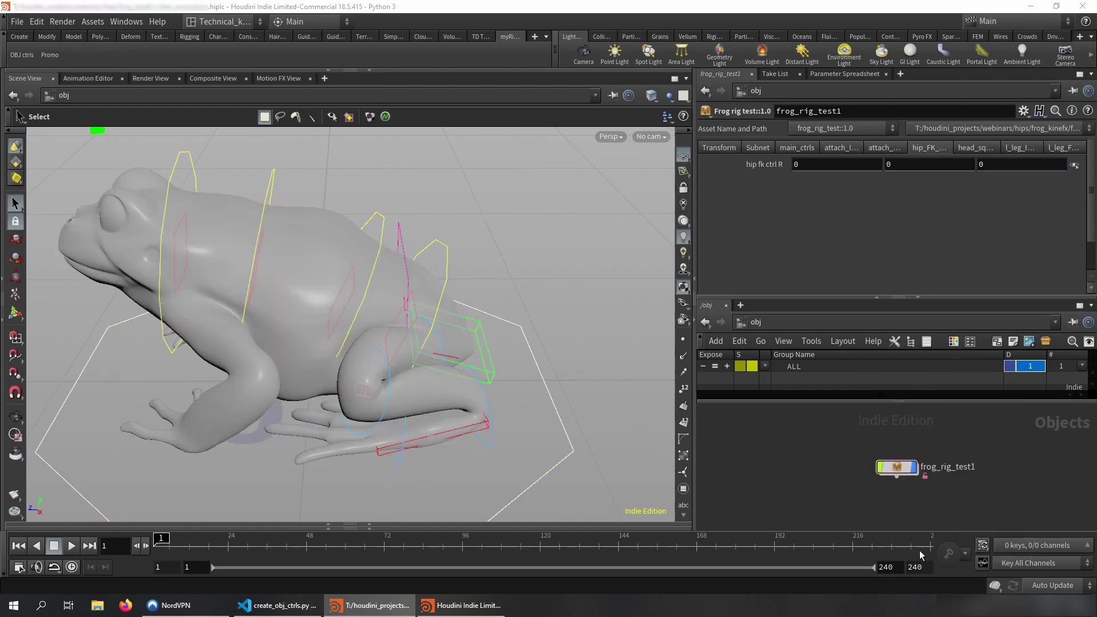
Match the frog_rig_test1 asset to its current saved definition.
right_click(889, 471)
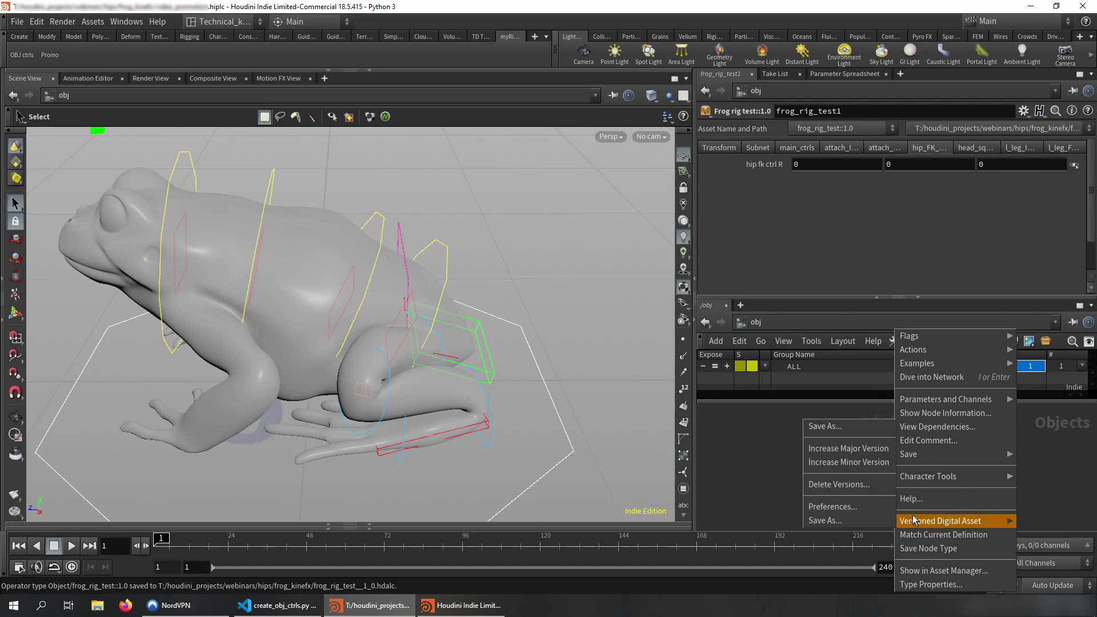
click(912, 534)
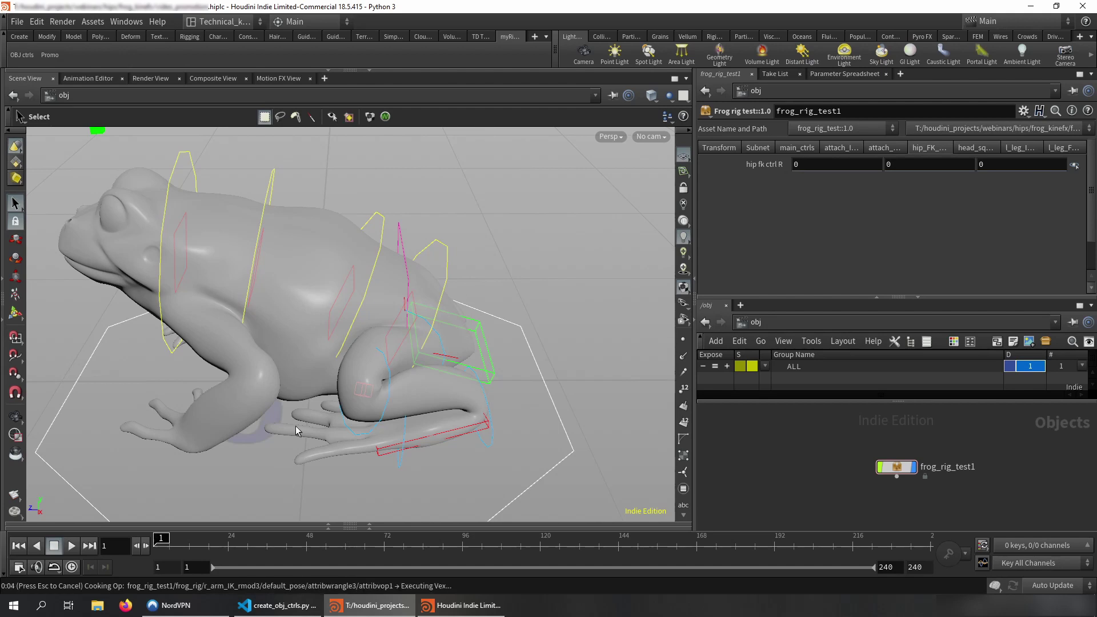
Try out a spine FK control on the frog's back with the transform handles and undo the test changes.
key(Escape)
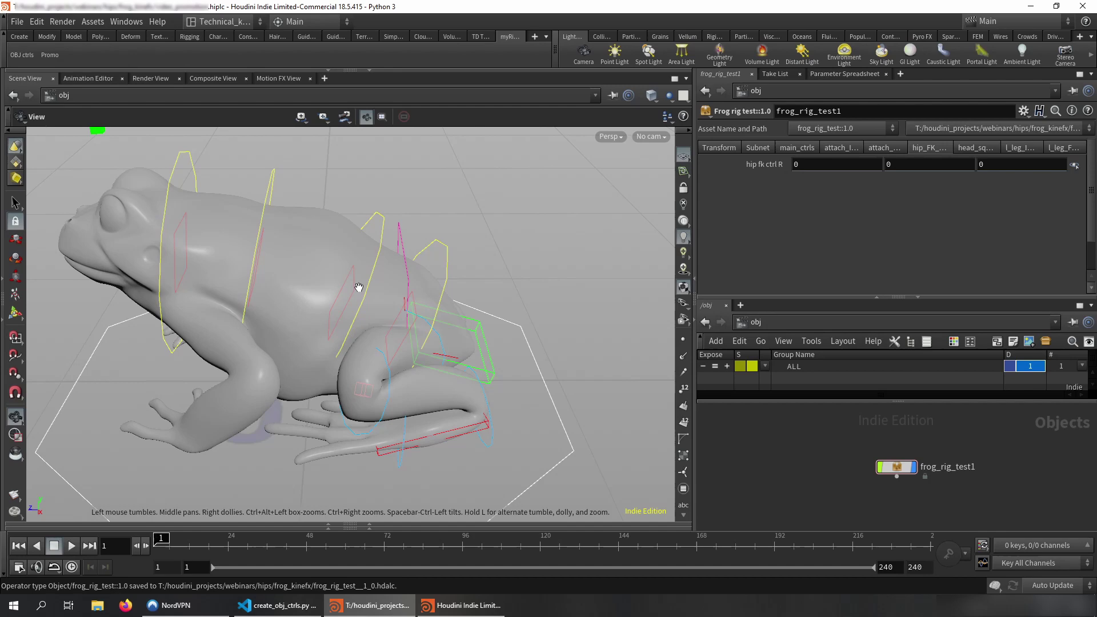
middle_drag(326, 302, 387, 343)
right_drag(387, 343, 329, 276)
key(s)
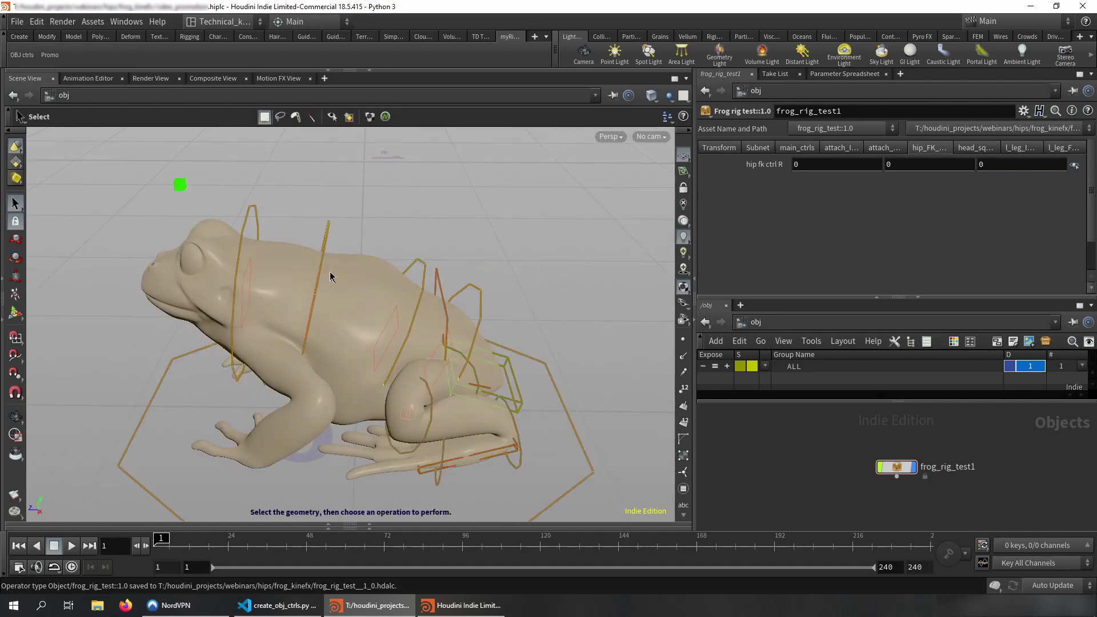
click(330, 227)
alt+drag(330, 227, 328, 328)
key(r)
key(ctrl+z)
key(ctrl+z)
key(t)
key(w)
key(ctrl+z)
mouse_move(507, 270)
alt+mouse_down()
mouse_move(470, 226)
mouse_move(496, 237)
alt+mouse_up()
key(s)
key(w)
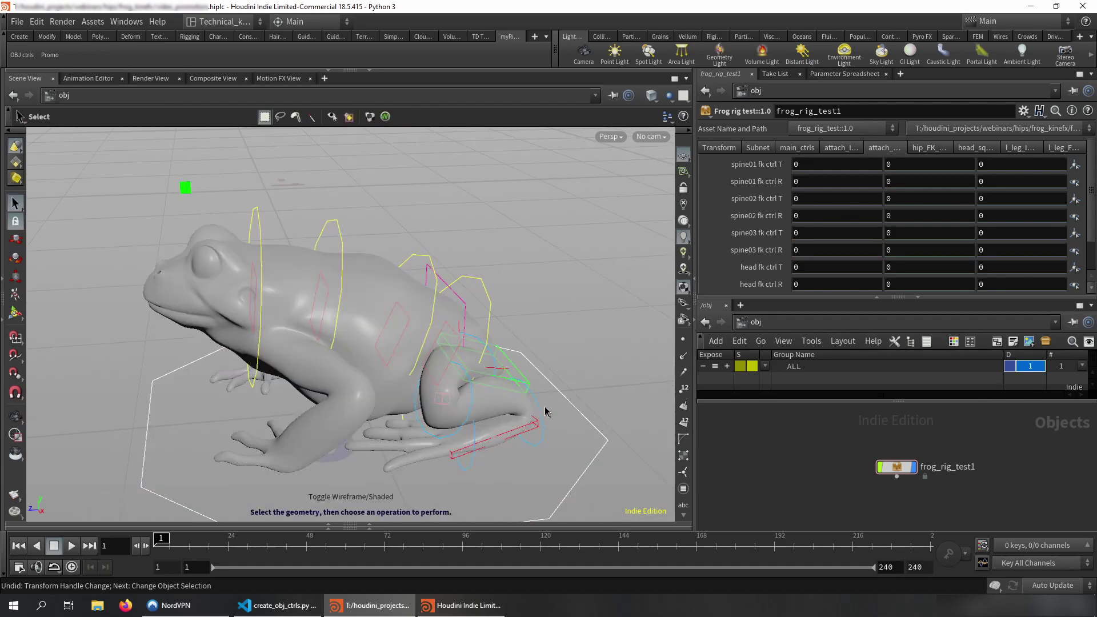
Look through the promoted spine and head FK control parameters of frog_rig_test1.
mouse_move(903, 473)
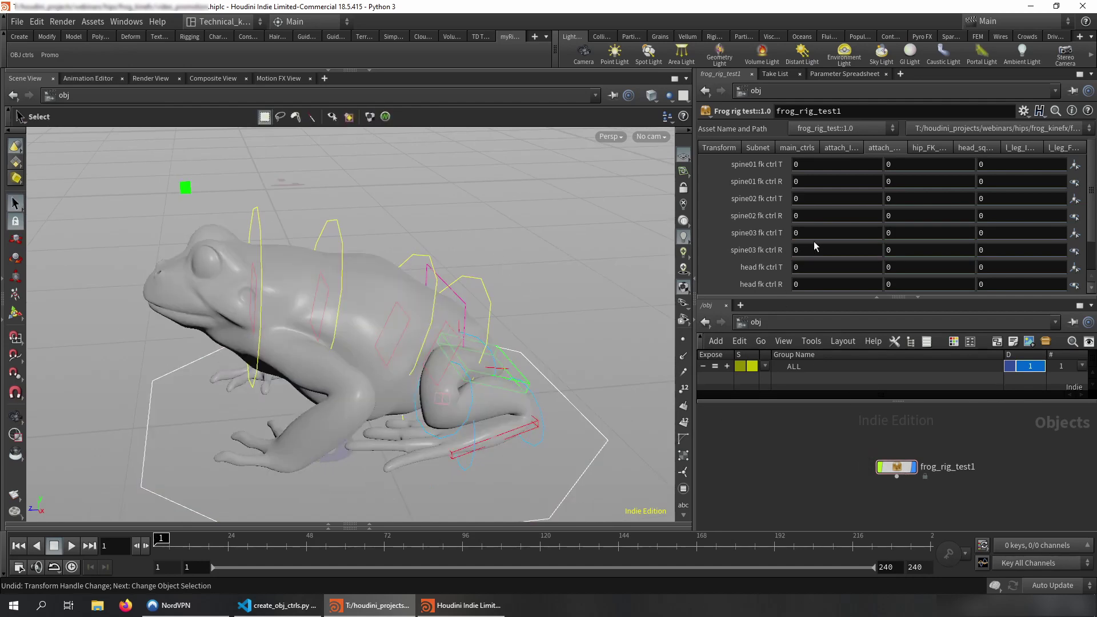
scroll(814, 245, down, 2)
scroll(813, 245, up, 2)
Select the frog's left knee IK control in the viewport and check its Move and Rotate handles.
key(Escape)
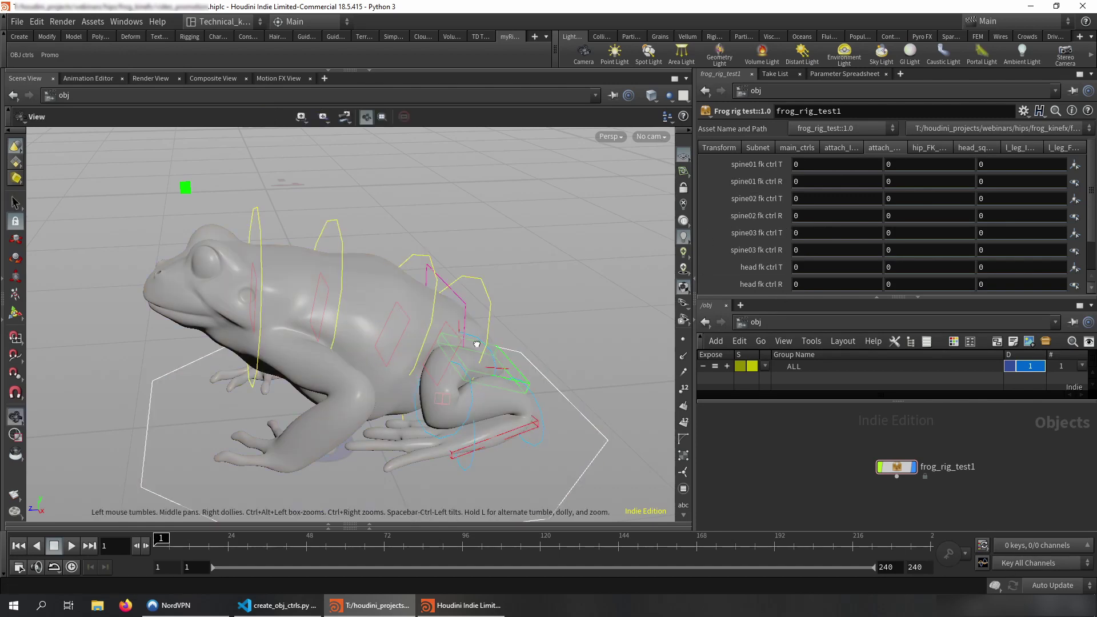
alt+drag(477, 344, 489, 345)
key(t)
click(456, 392)
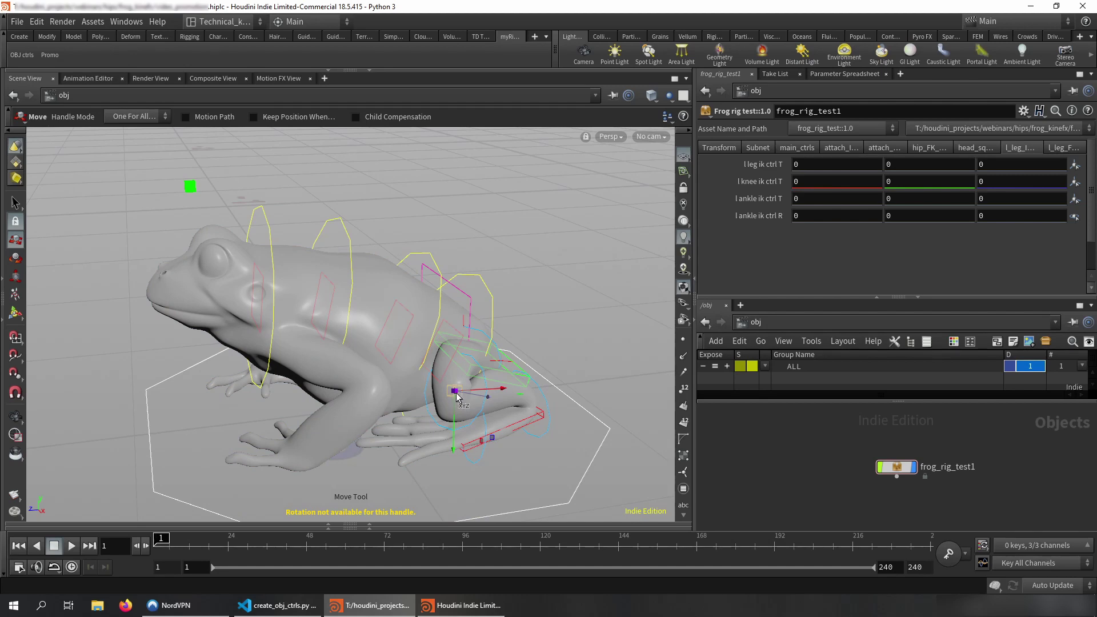
key(r)
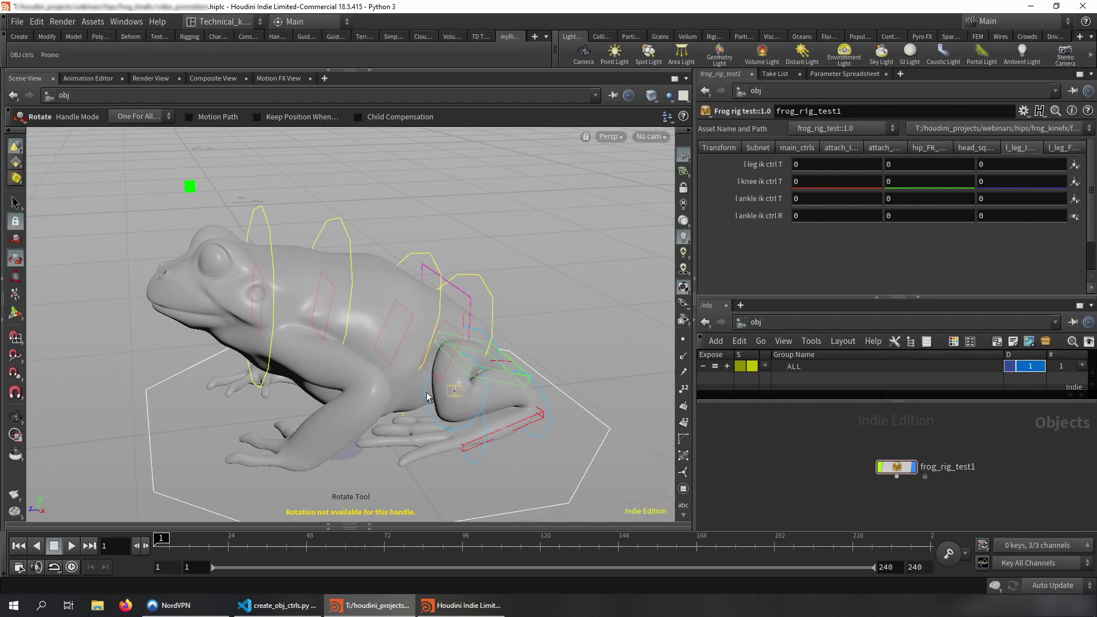
key(t)
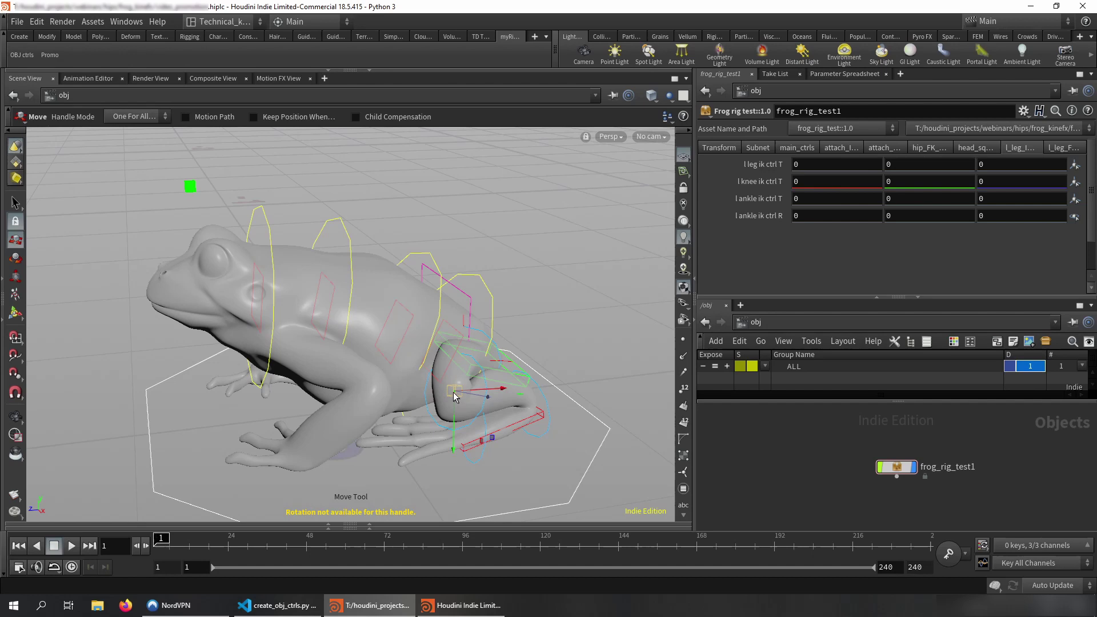
Examine the attach_IK_ctrls, attach_FK_ctrls and hip_FK_ctrls folders in the asset's type properties, closing them without changes.
click(803, 148)
click(1023, 111)
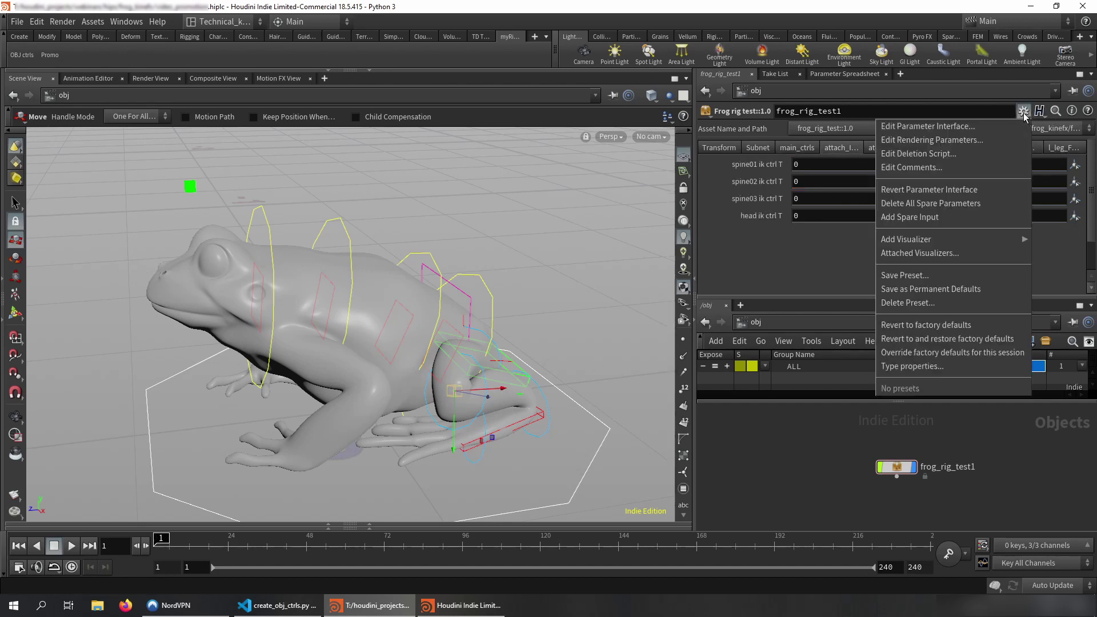
click(928, 366)
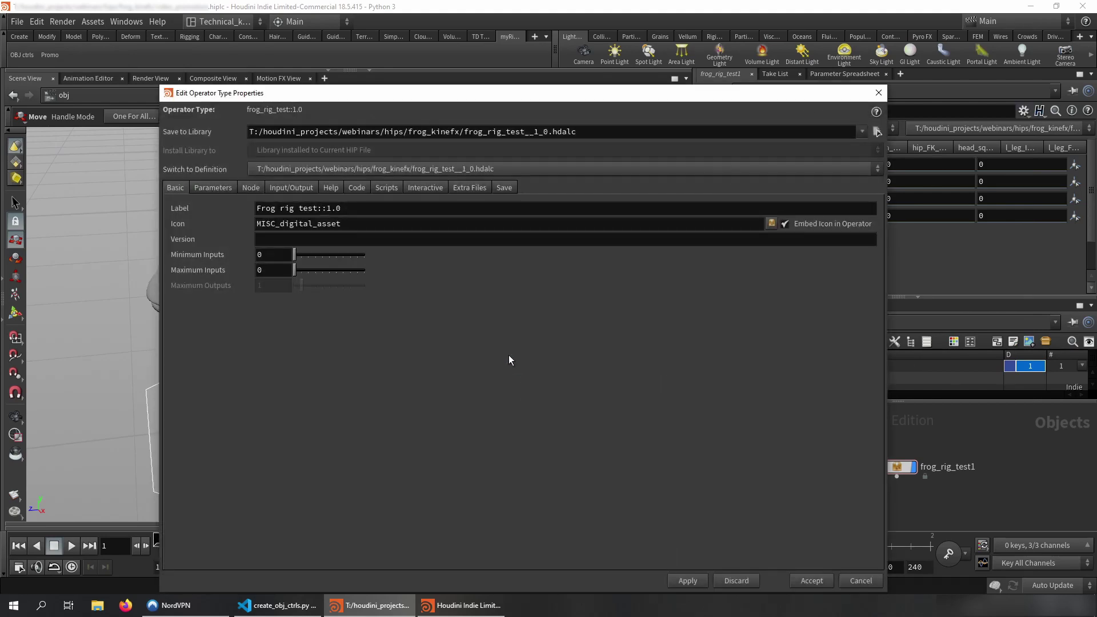
click(203, 190)
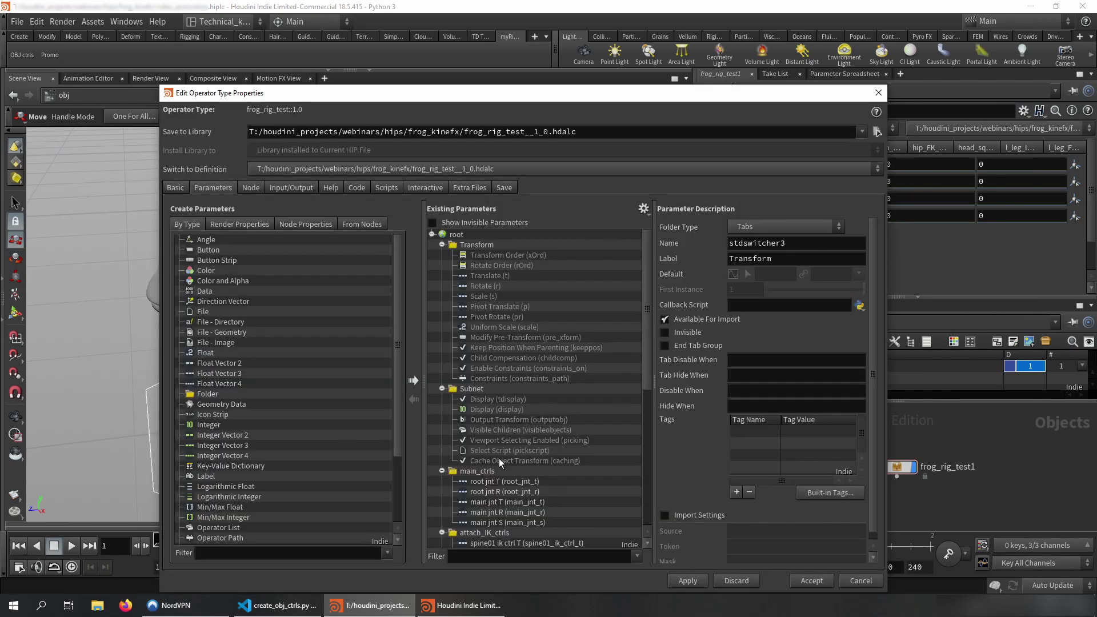
scroll(499, 458, down, 5)
click(478, 379)
ctrl+click(482, 429)
ctrl+click(484, 521)
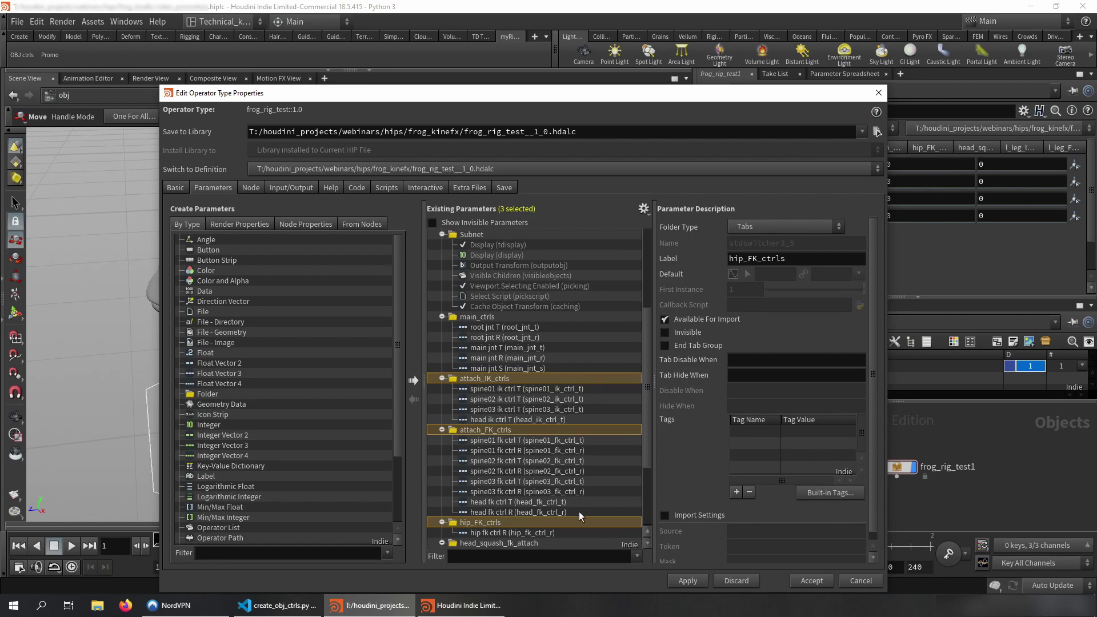
click(846, 582)
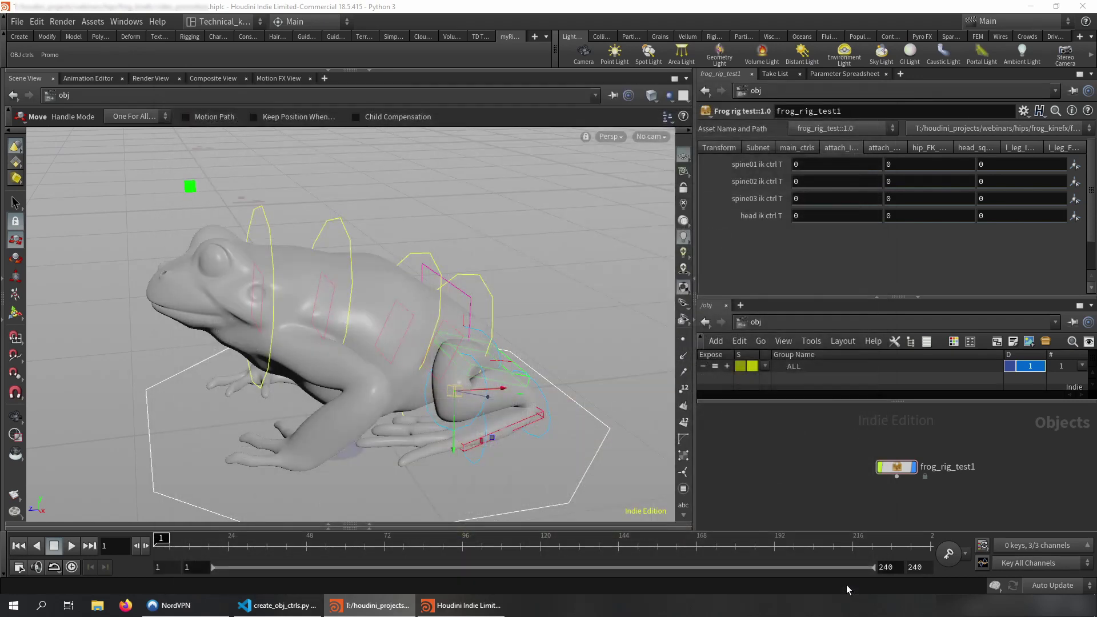
Inspect the frog rig and its controls from several angles in the viewport.
key(Escape)
drag(564, 268, 460, 307)
middle_drag(441, 297, 392, 255)
drag(392, 255, 487, 254)
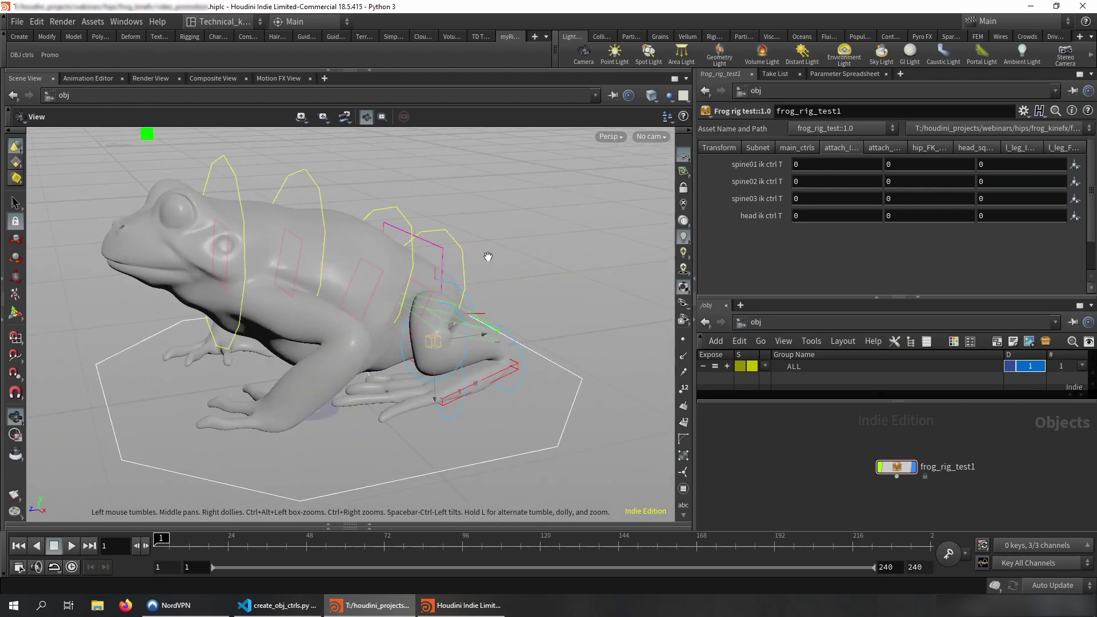
right_drag(488, 255, 575, 311)
drag(576, 311, 550, 327)
alt+right_drag(549, 327, 480, 276)
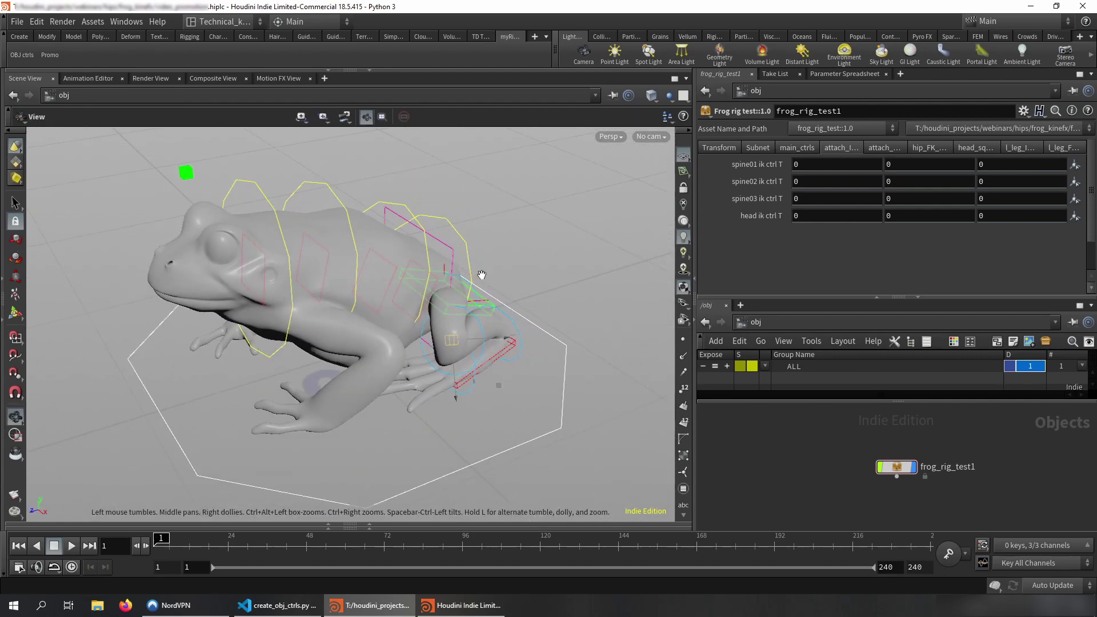
alt+drag(480, 276, 535, 290)
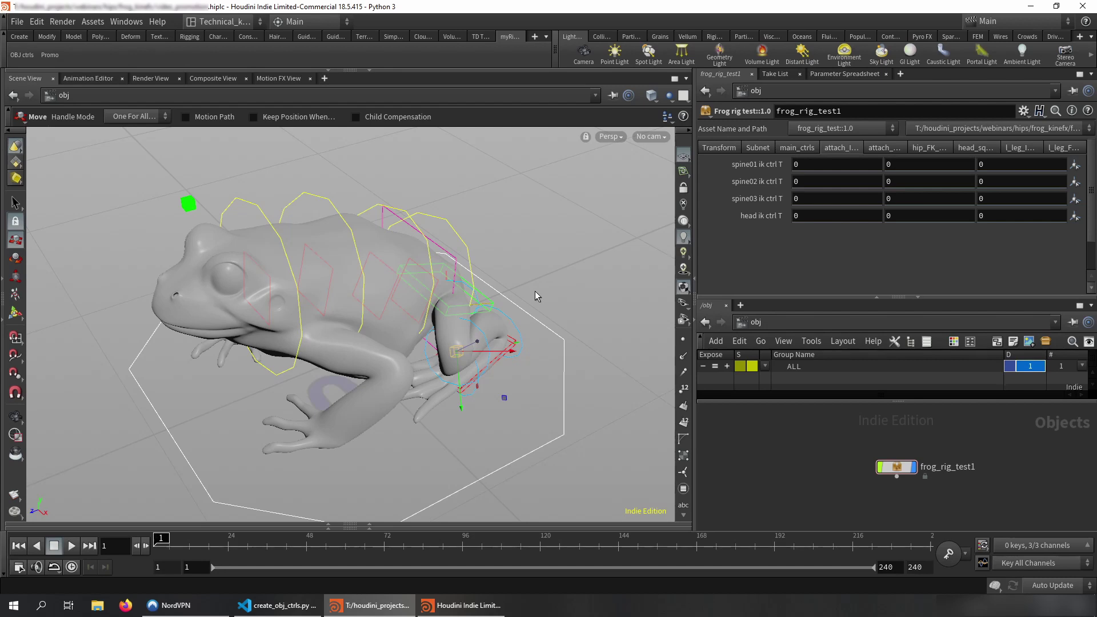
key(Escape)
mouse_move(535, 291)
mouse_down()
mouse_move(530, 306)
mouse_move(514, 294)
mouse_move(537, 301)
mouse_up()
key(t)
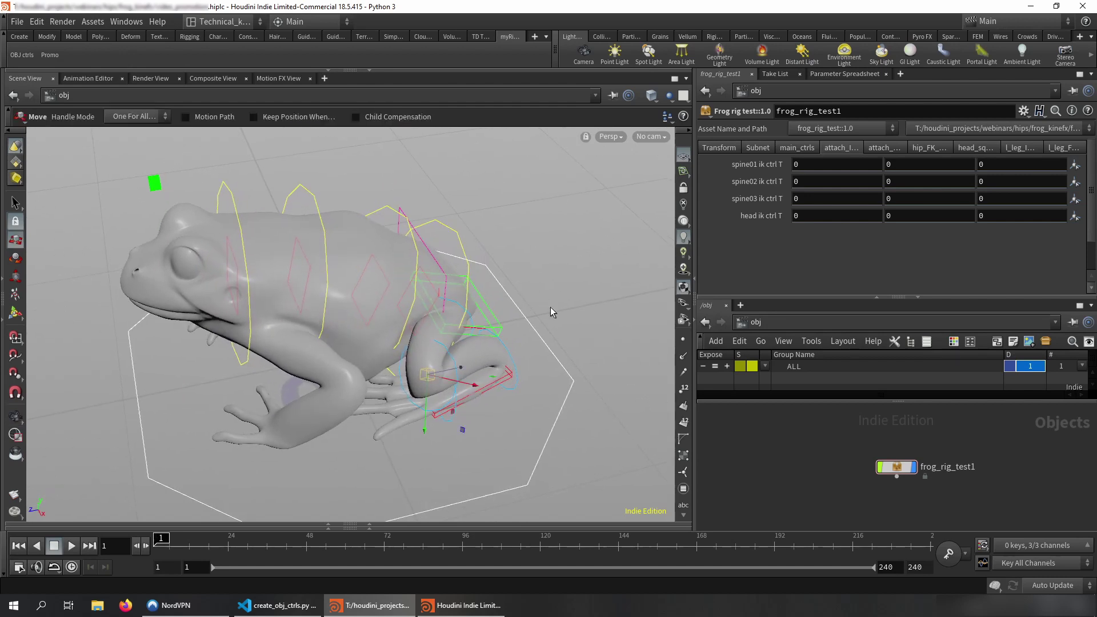